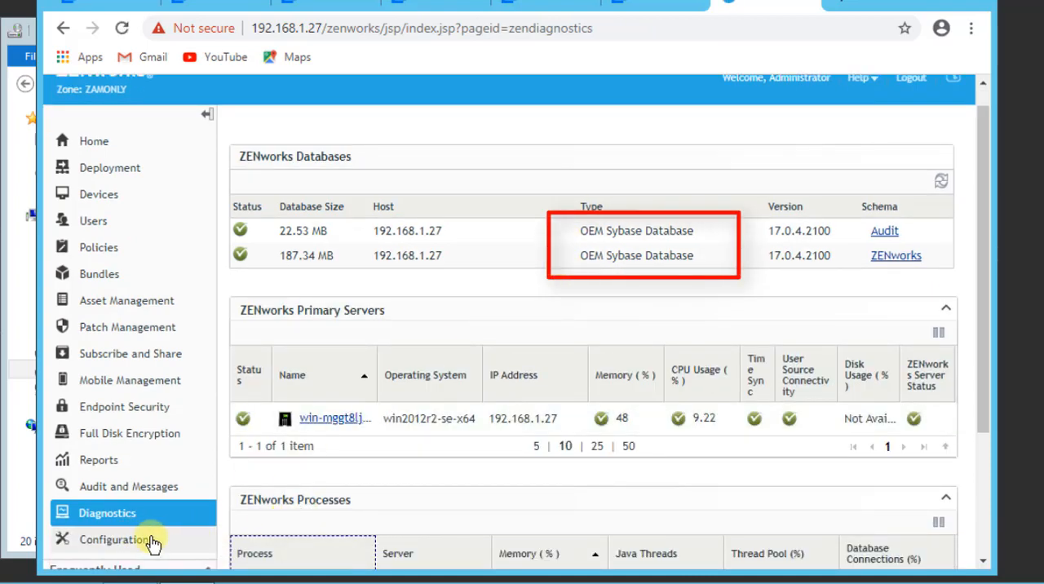
# Check the primary server's ZENworks version in the zone configuration's Server Hierarchy, and return to the Home page
pyautogui.click(131, 540)
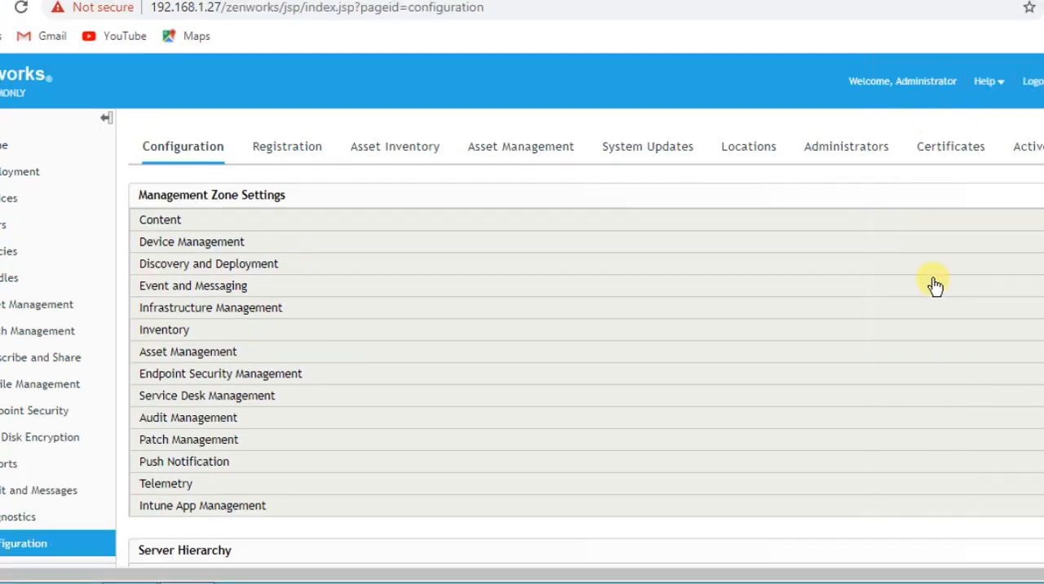
pyautogui.scroll(-5, 935, 286)
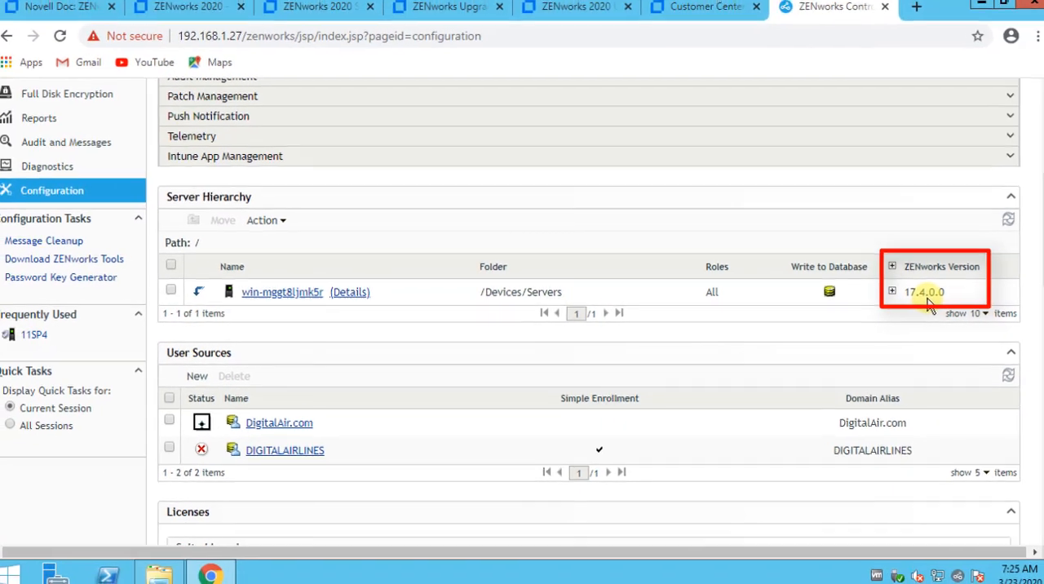
pyautogui.scroll(4, 107, 231)
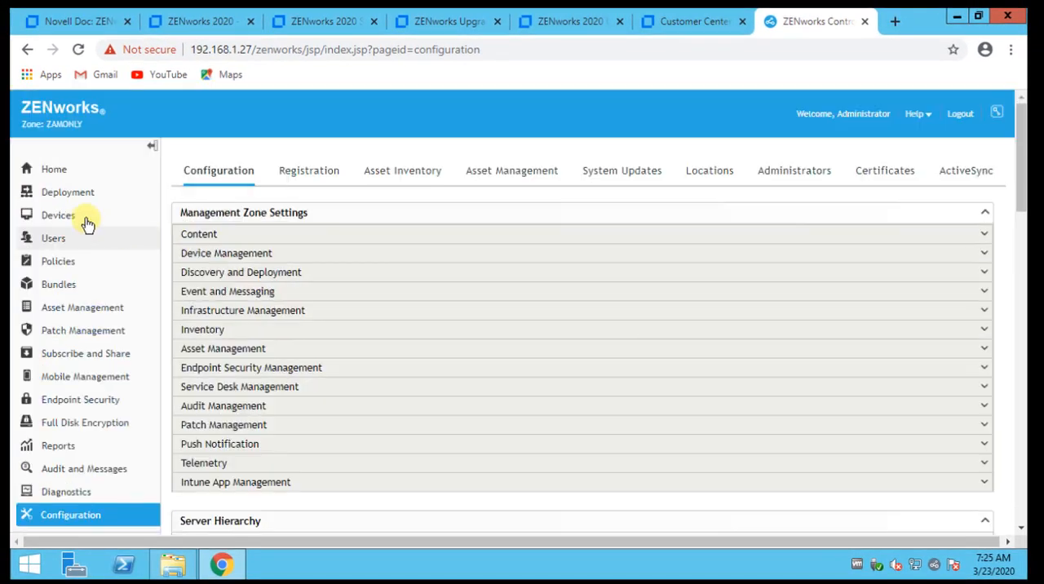
pyautogui.click(51, 171)
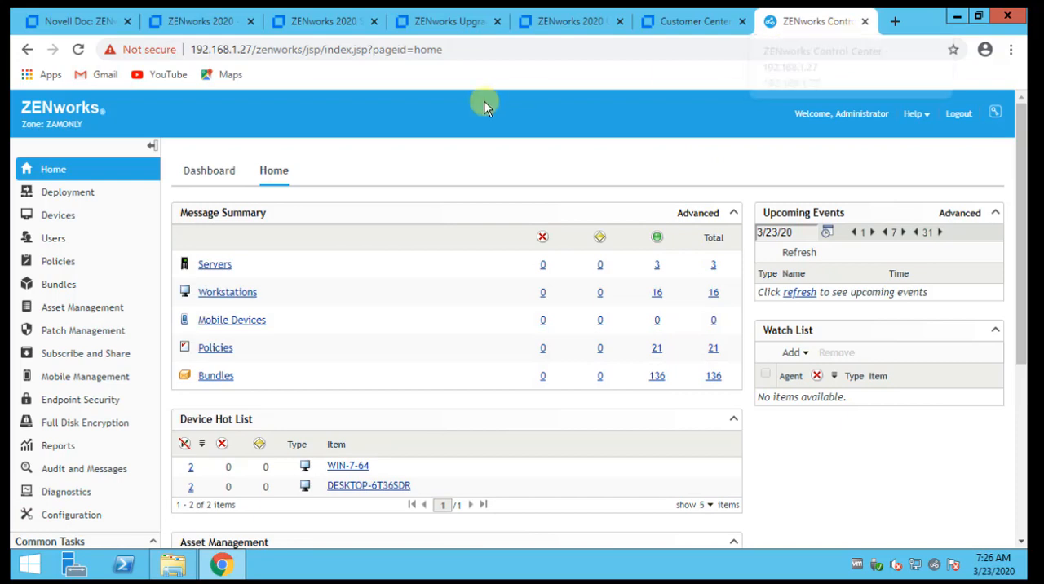
# Review the ZENworks 2020 documentation pages: table of contents, install/upgrade/update overview, System Requirements and Upgrade Guide
pyautogui.click(62, 27)
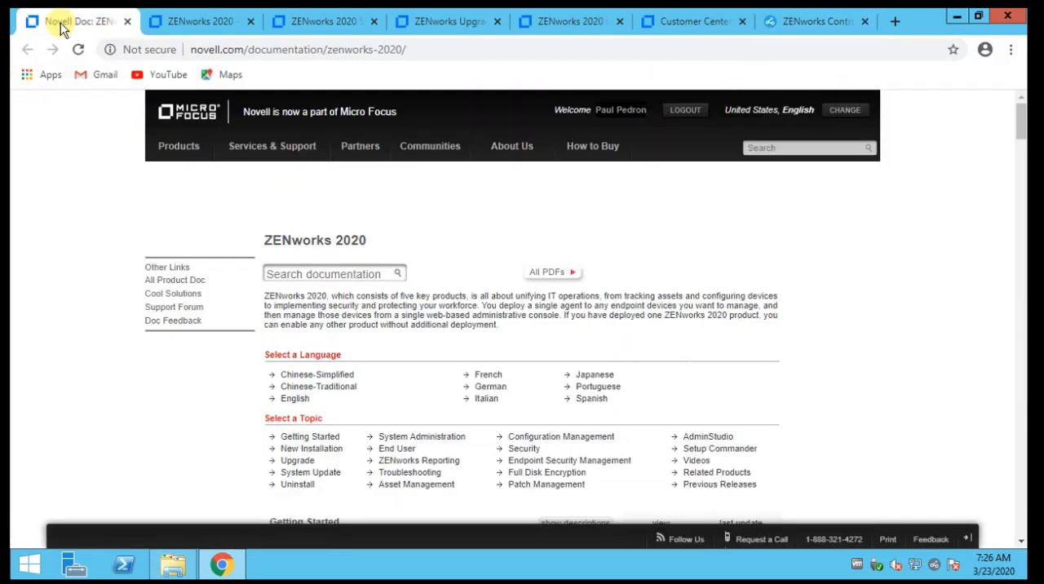
pyautogui.click(201, 23)
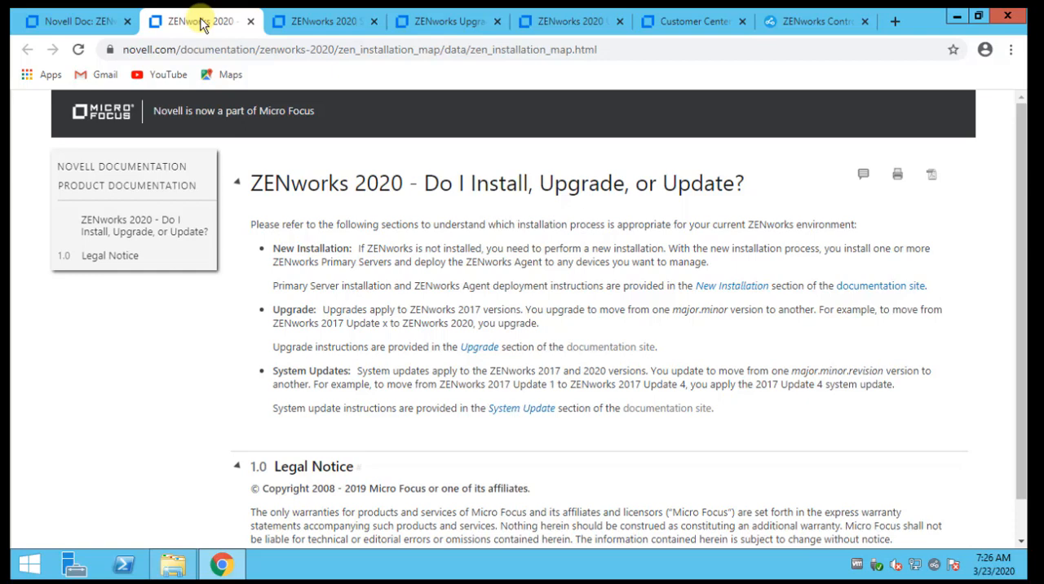
pyautogui.click(307, 26)
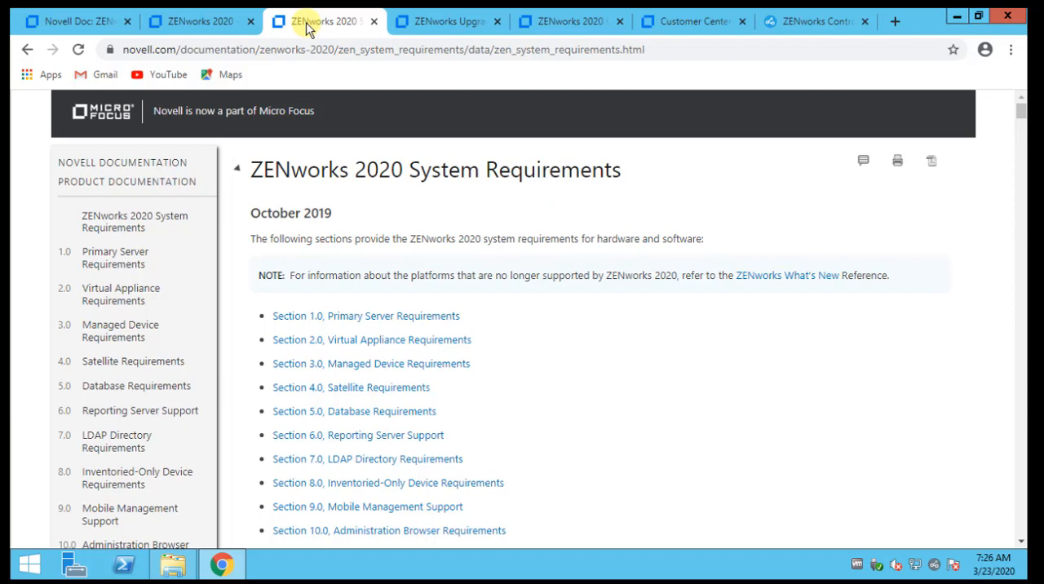
pyautogui.click(446, 24)
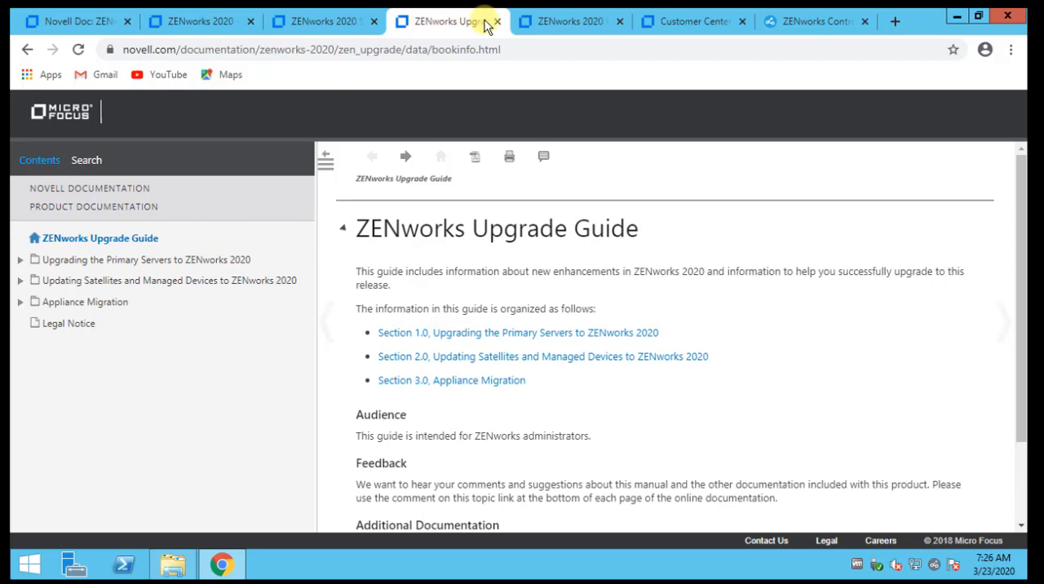
# Read the ZENworks 2020 Upgrade Cookbook's sections on downloads, licensing, known issues, database requirements and the ZENworks Diagnostic Center
pyautogui.click(563, 25)
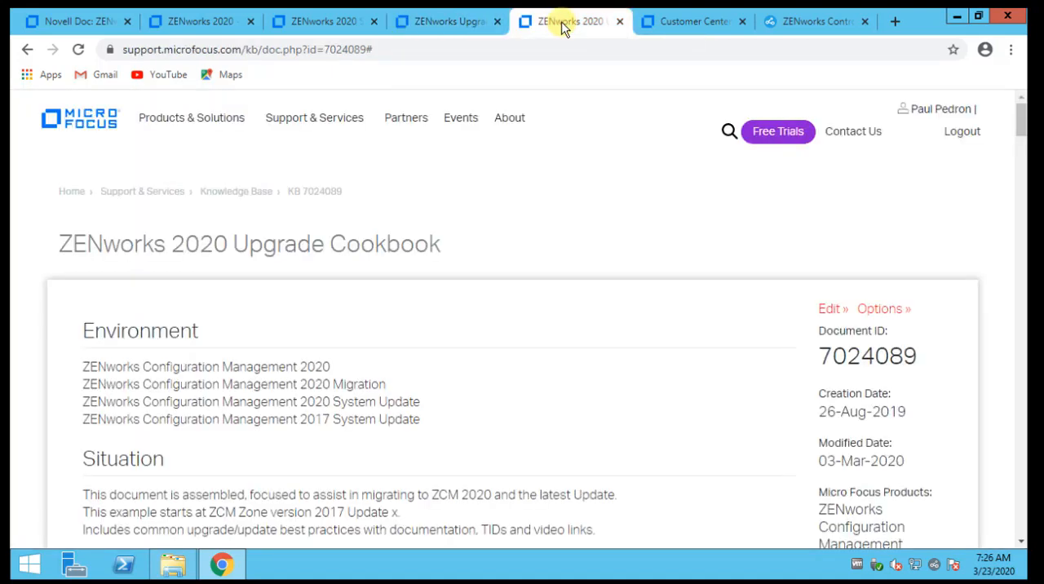
pyautogui.scroll(-5, 563, 181)
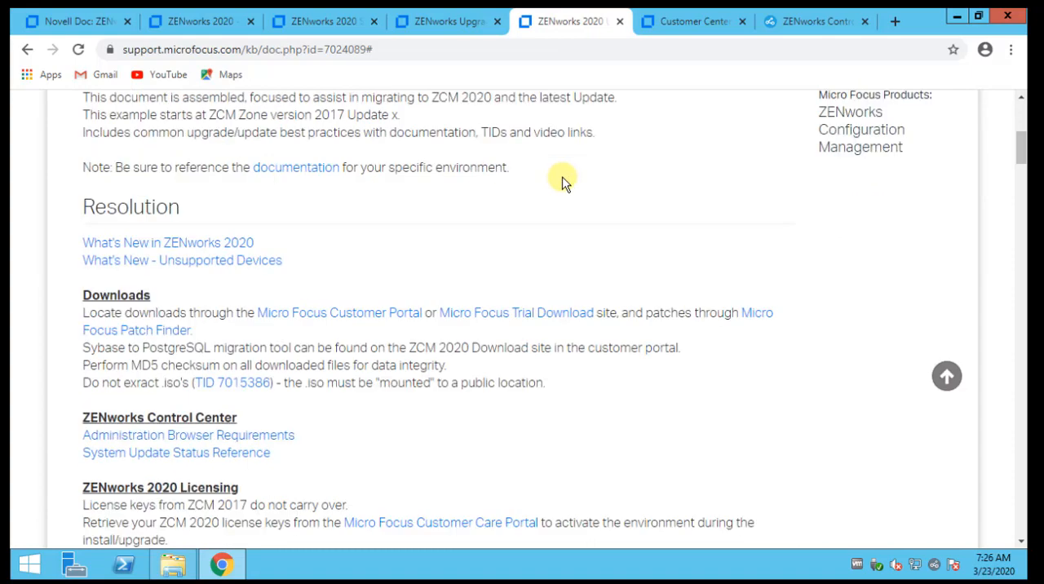
pyautogui.scroll(-2, 563, 181)
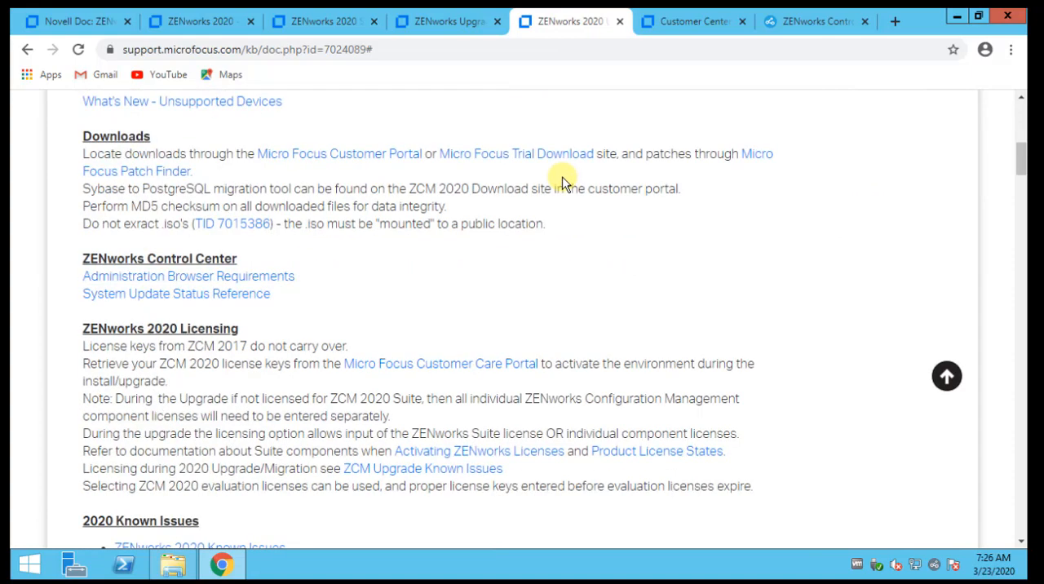
pyautogui.scroll(-4, 563, 181)
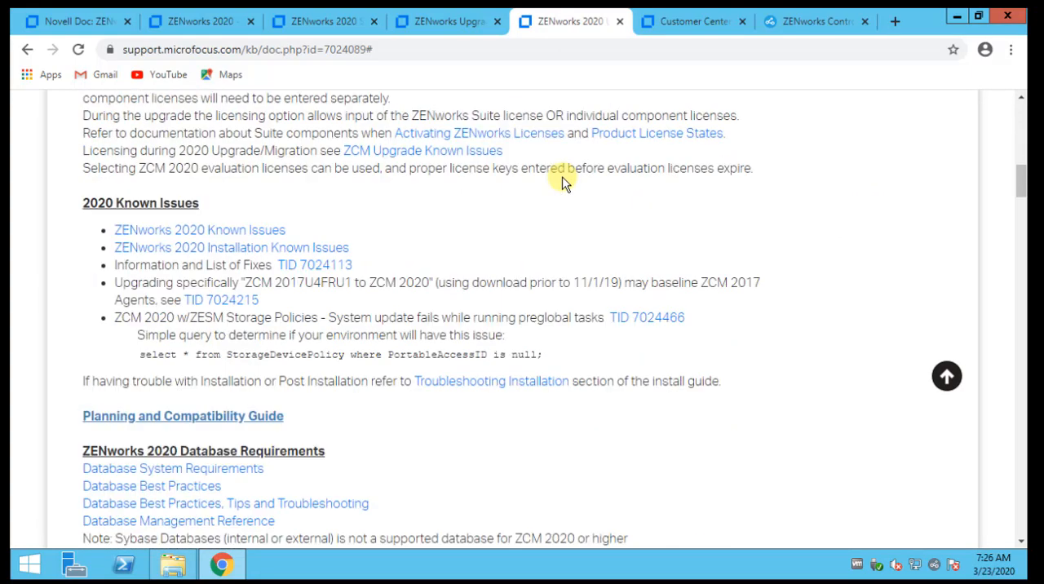
pyautogui.scroll(-3, 562, 182)
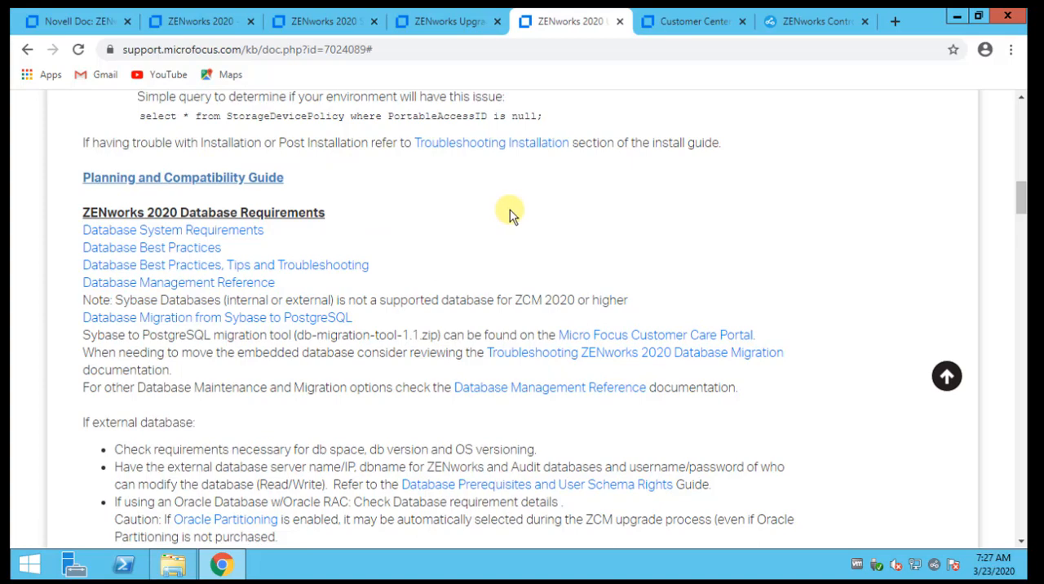
pyautogui.scroll(-2, 510, 212)
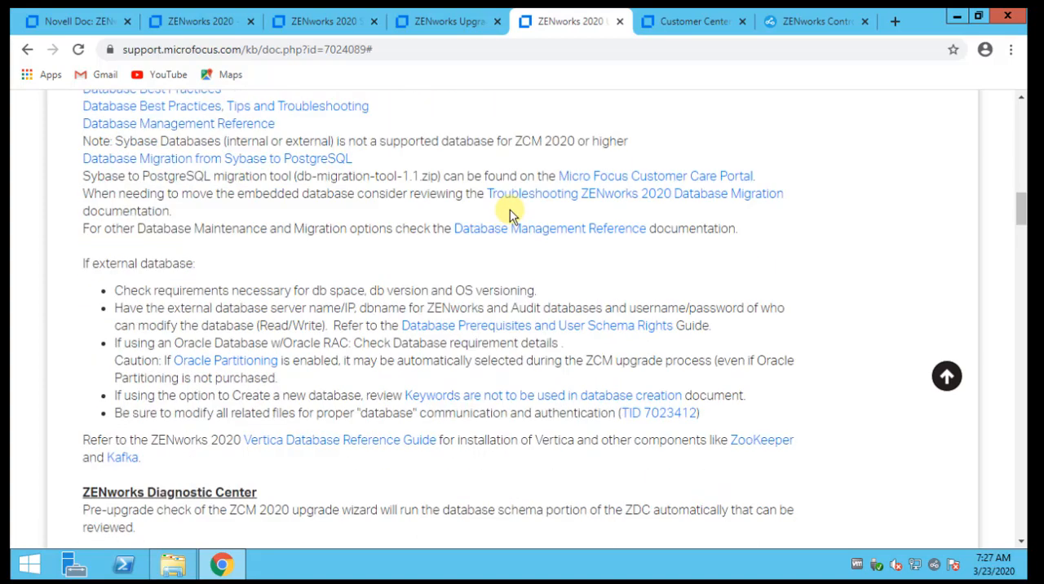
pyautogui.scroll(-1, 510, 211)
pyautogui.scroll(-2, 510, 212)
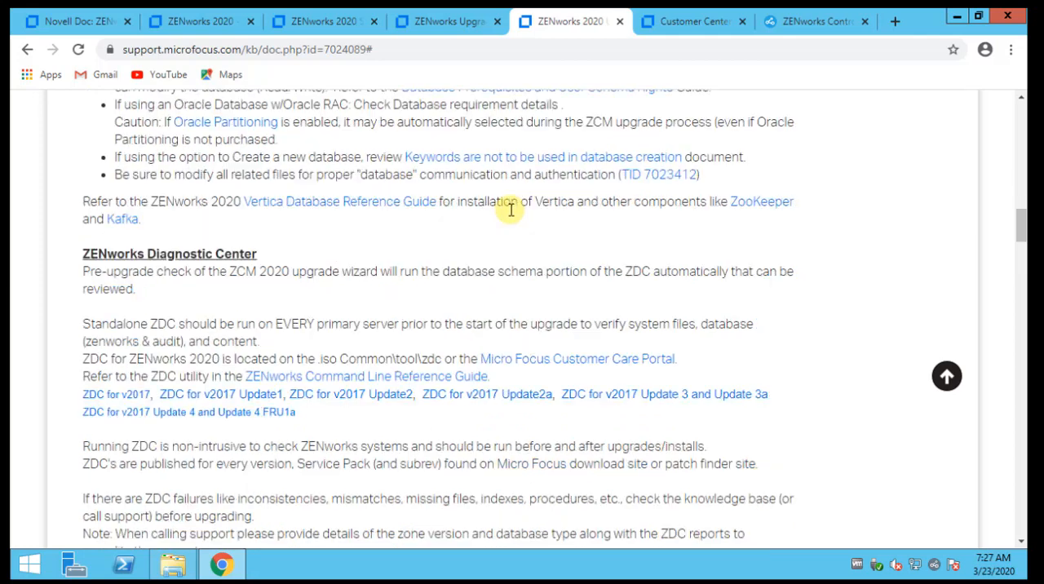
pyautogui.scroll(-1, 510, 213)
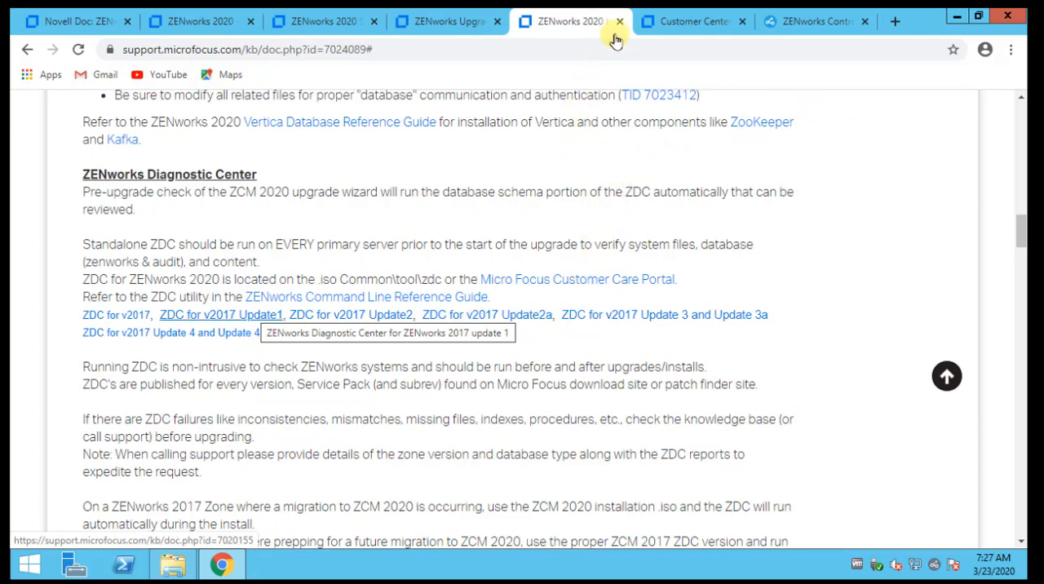
# Look through the purchased software in the Customer Center for the ZENworks 2020 Suite's keys and downloads
pyautogui.click(699, 23)
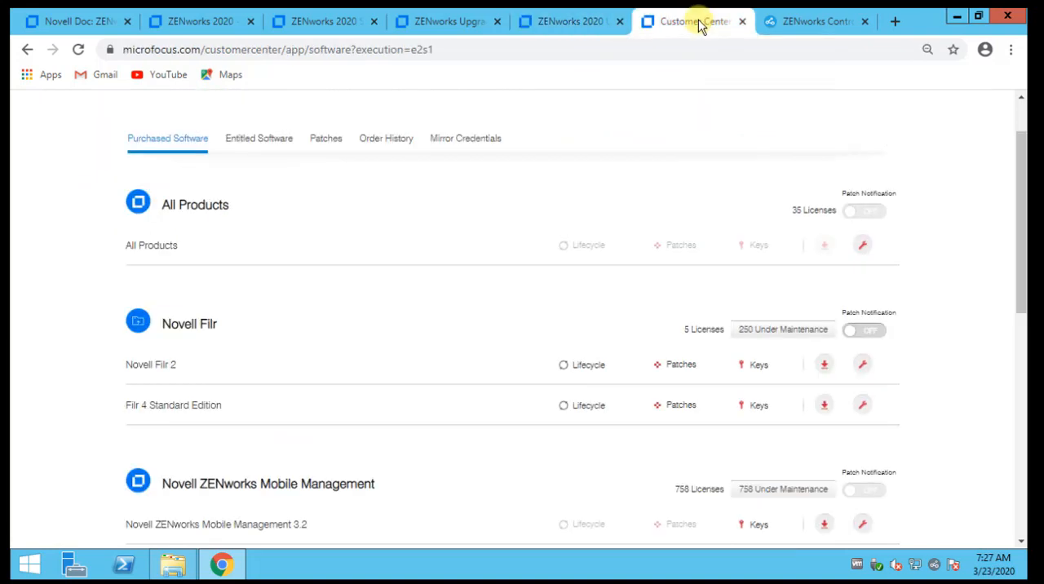
pyautogui.scroll(-1, 363, 201)
pyautogui.scroll(1, 364, 201)
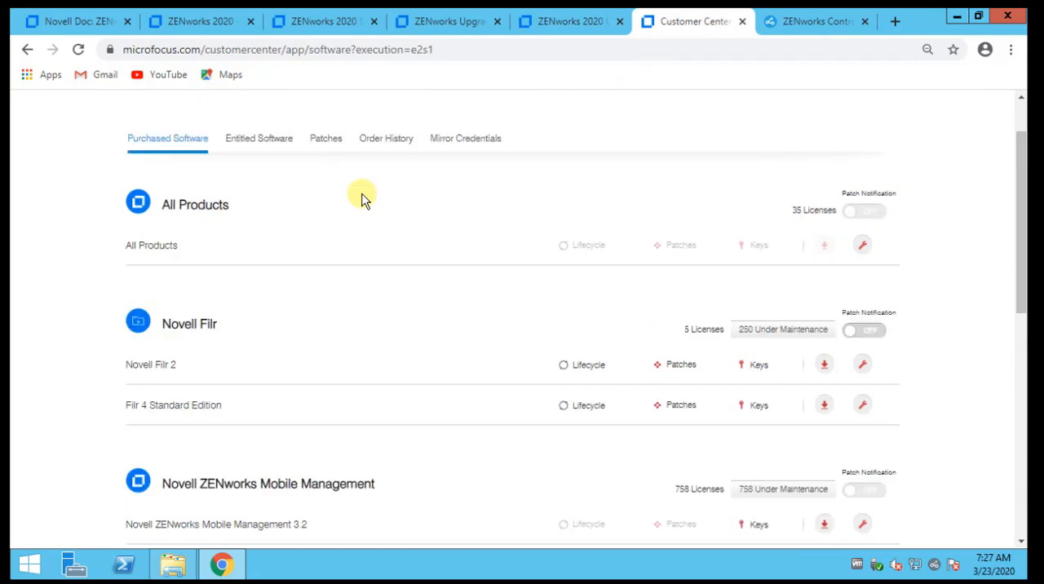
pyautogui.scroll(-5, 364, 200)
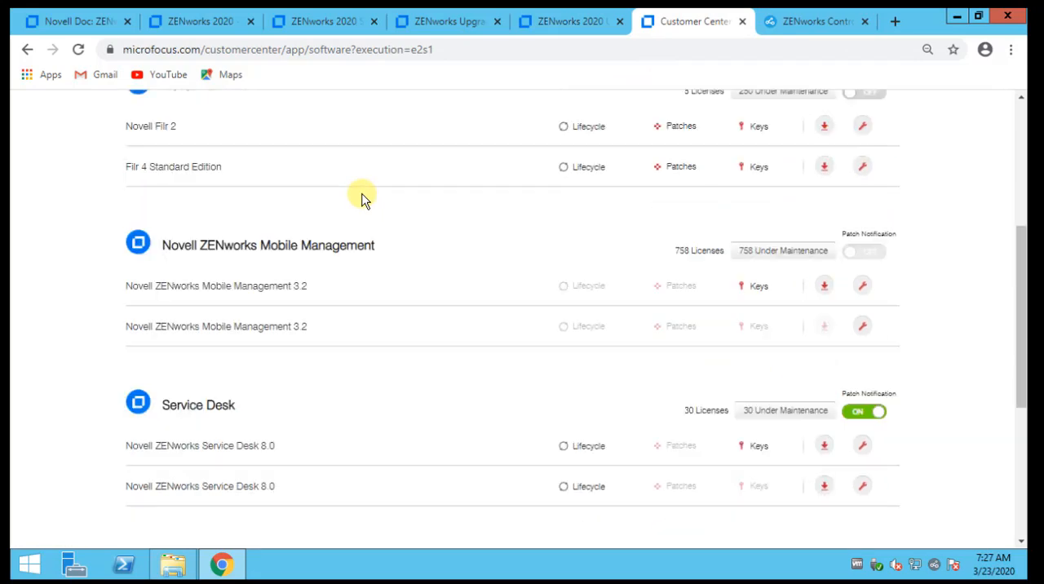
pyautogui.scroll(-2, 363, 201)
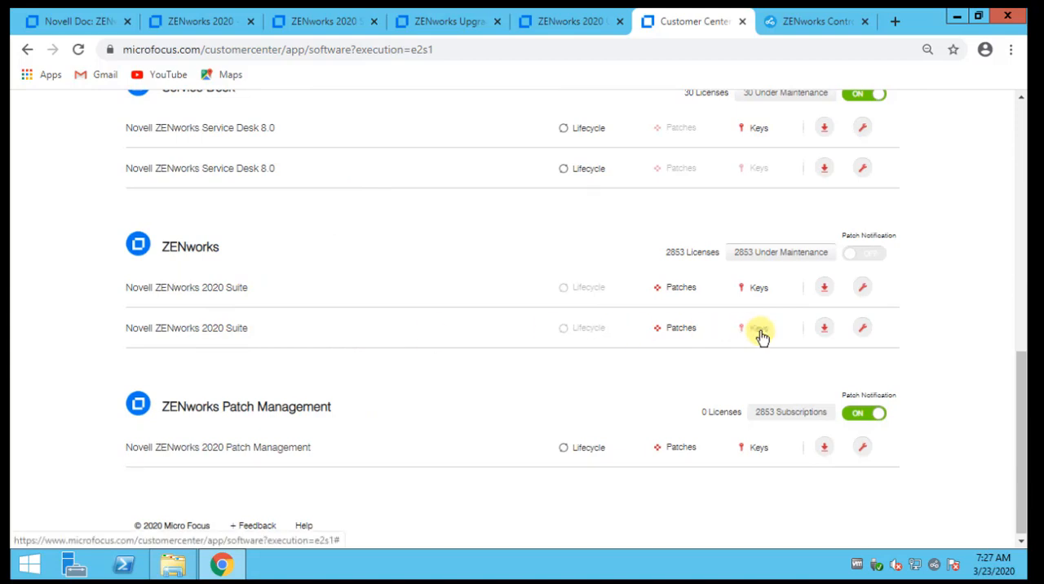
pyautogui.scroll(1, 758, 296)
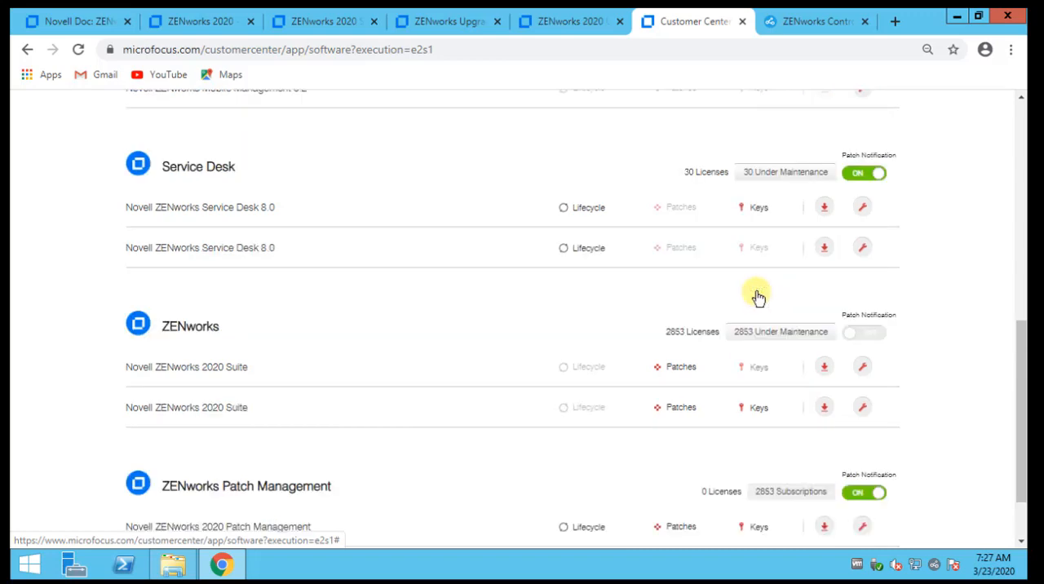
# Minimize the browser, run the ZENworks 2020 setup from DVD Drive (D:), and start the upgrade wizard in English
pyautogui.click(802, 25)
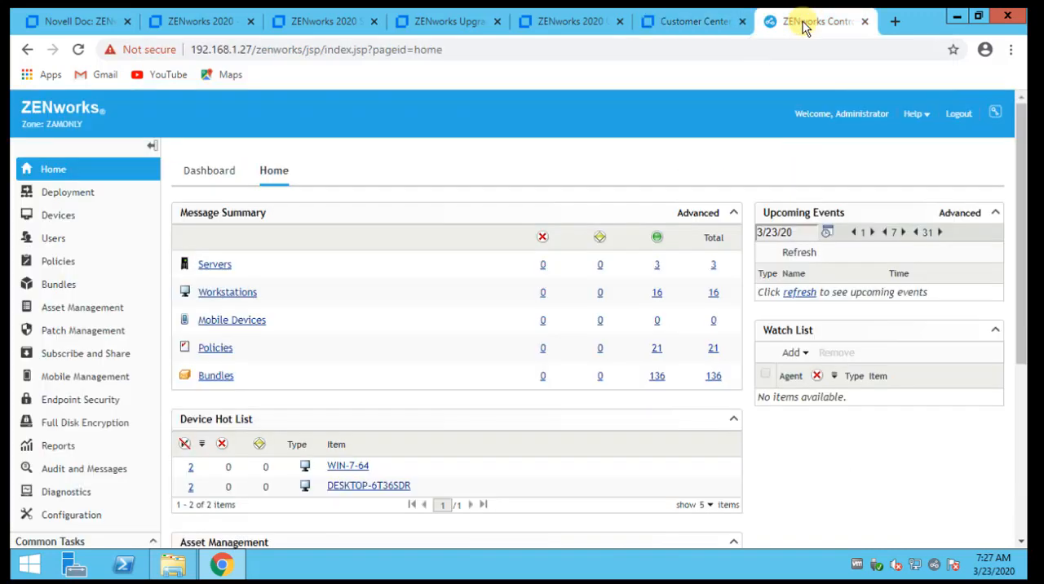
pyautogui.click(957, 16)
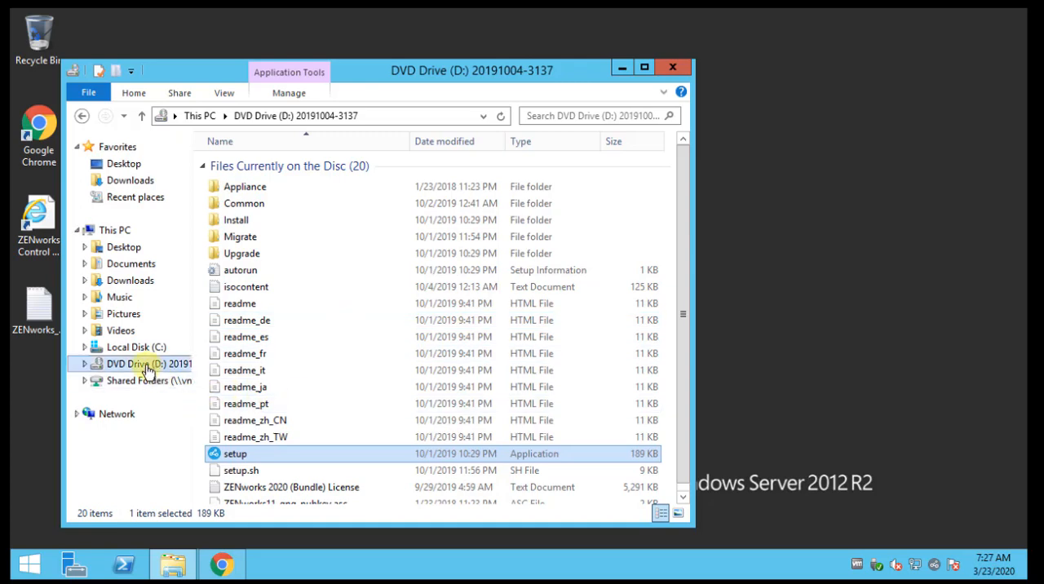
pyautogui.doubleClick(238, 454)
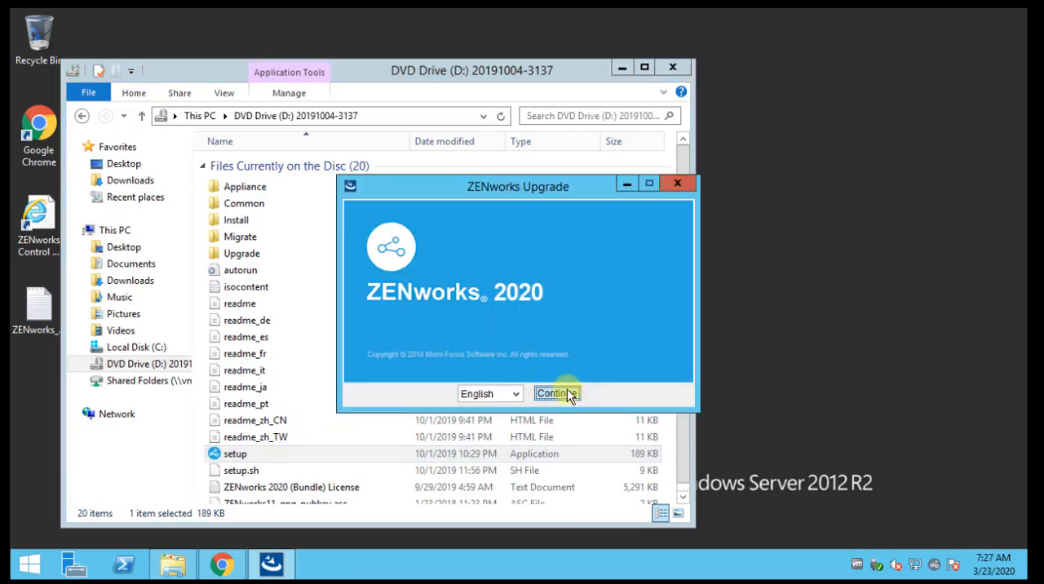
pyautogui.click(515, 395)
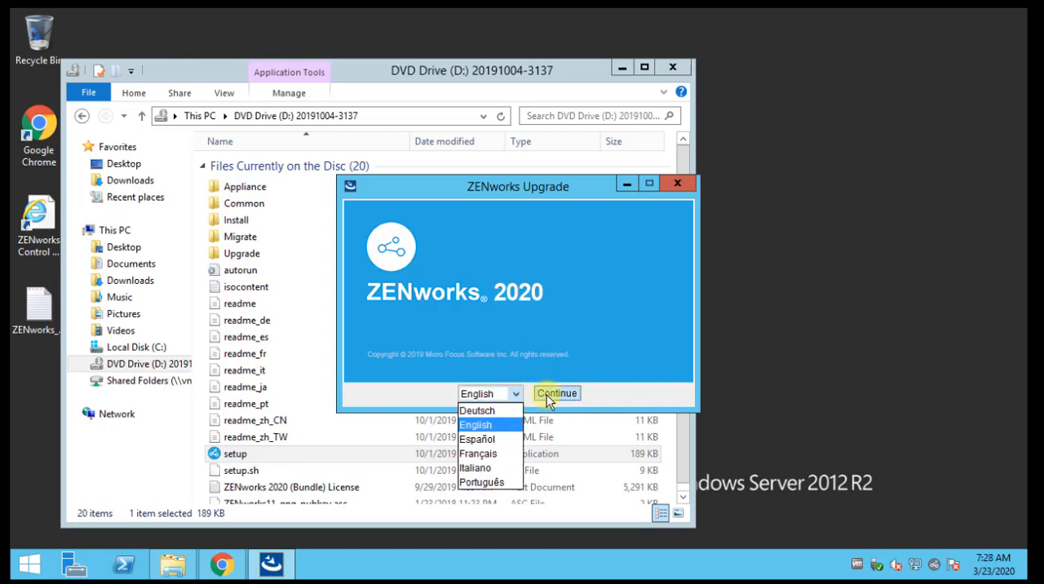
pyautogui.click(546, 394)
pyautogui.click(547, 395)
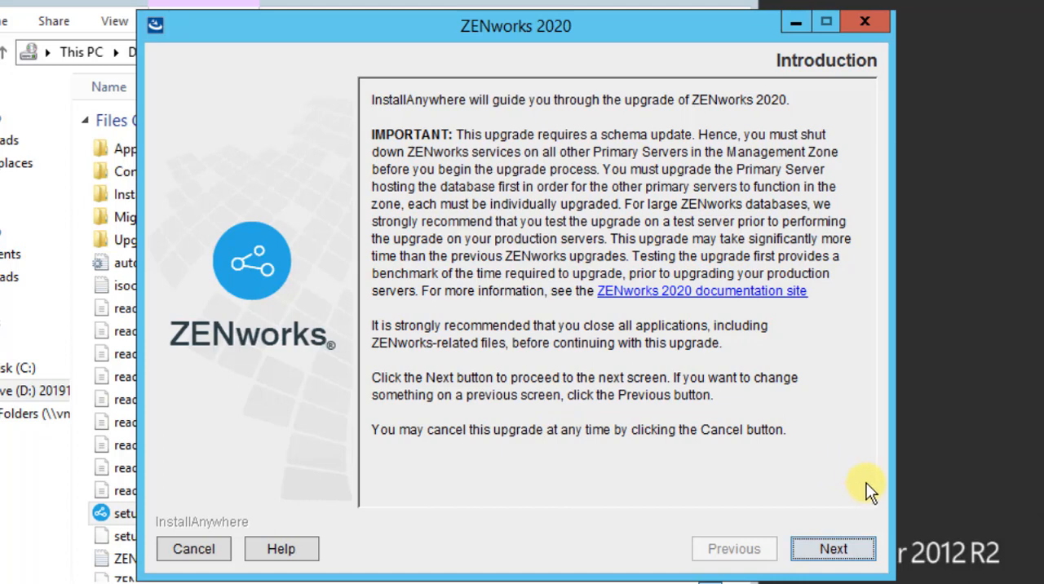
# Accept the ZENworks 2020 license agreement and continue past the prerequisites page
pyautogui.click(838, 545)
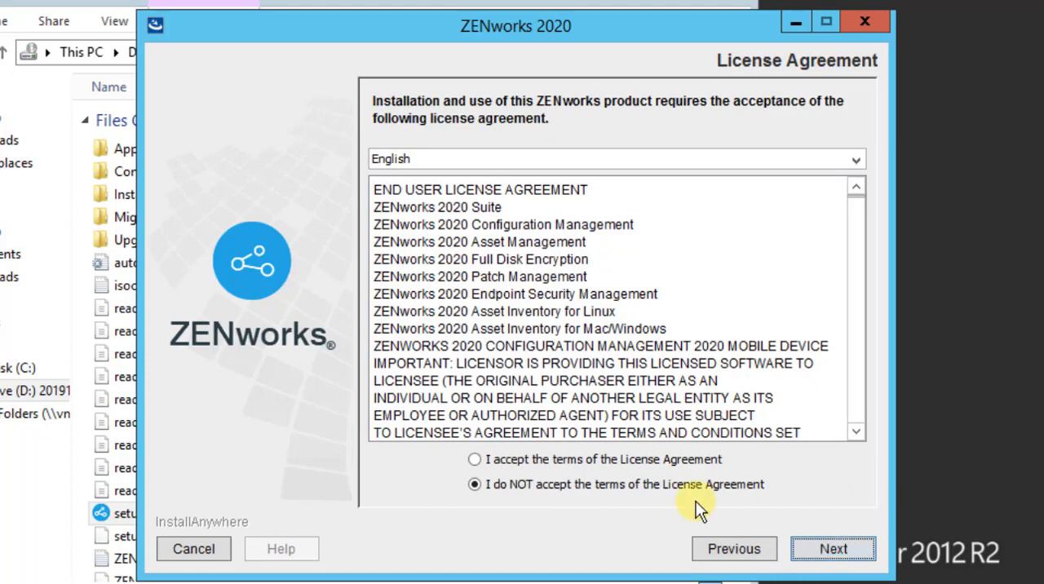
pyautogui.click(524, 460)
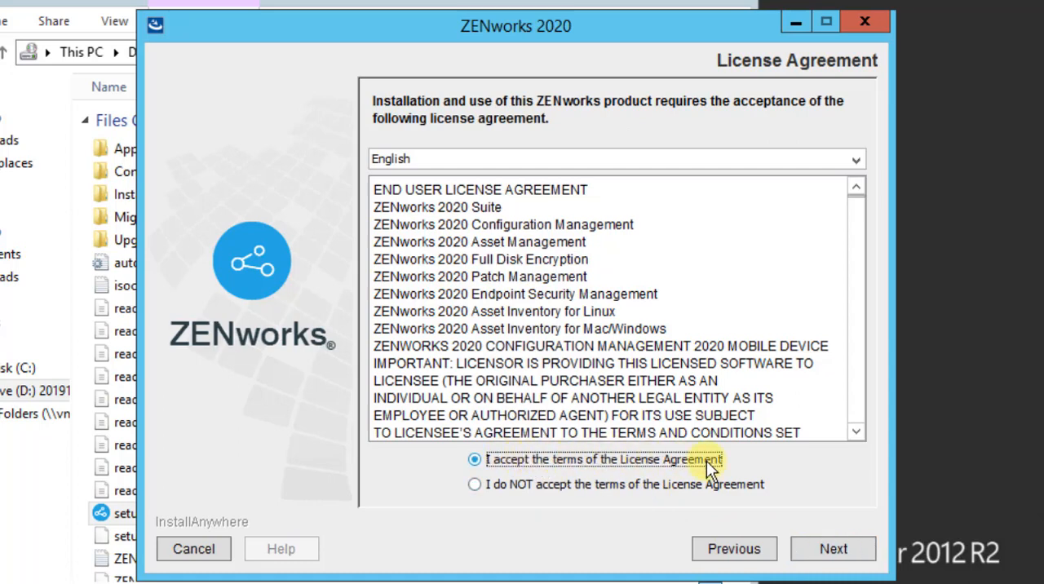
pyautogui.click(832, 551)
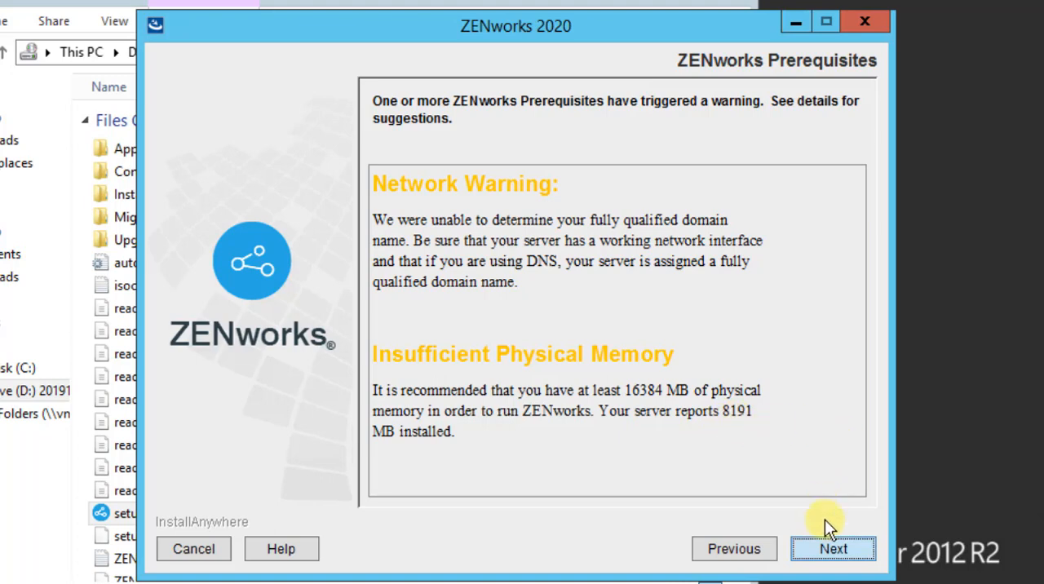
pyautogui.click(836, 549)
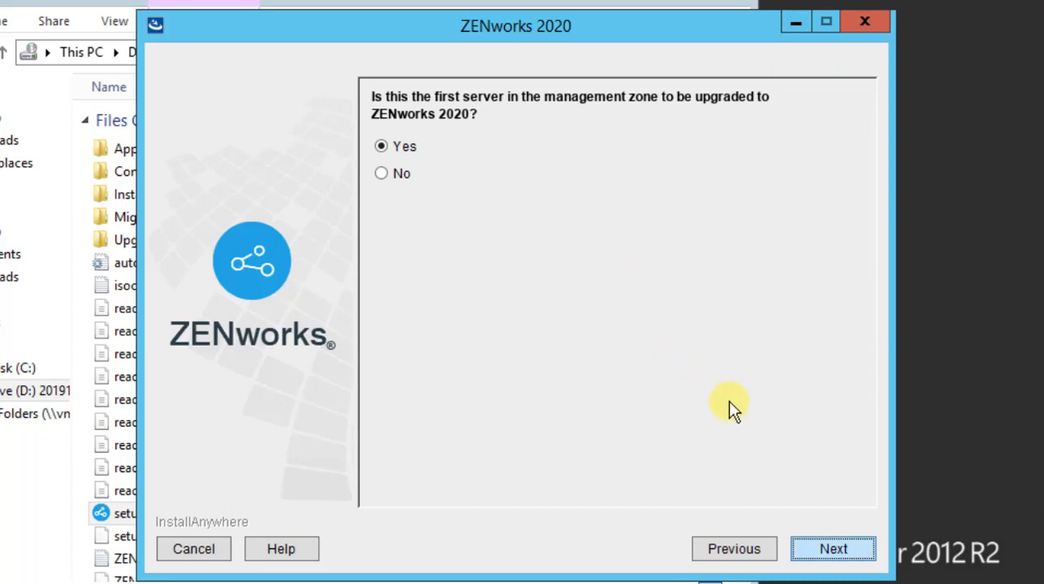
# Answer Yes to this being the zone's first server upgraded to ZENworks 2020, and submit the zone administrator's password
pyautogui.click(834, 547)
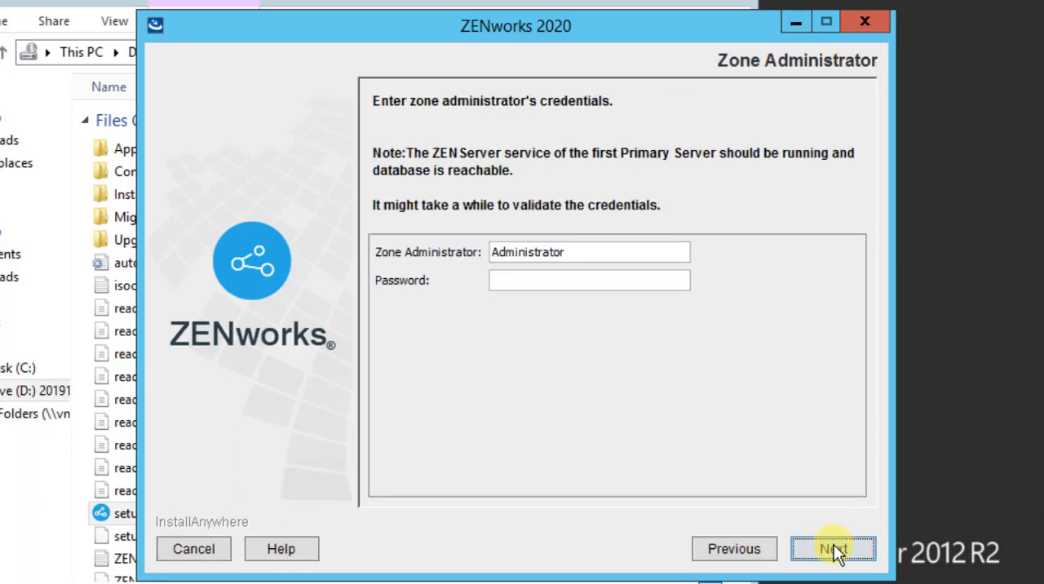
pyautogui.click(614, 279)
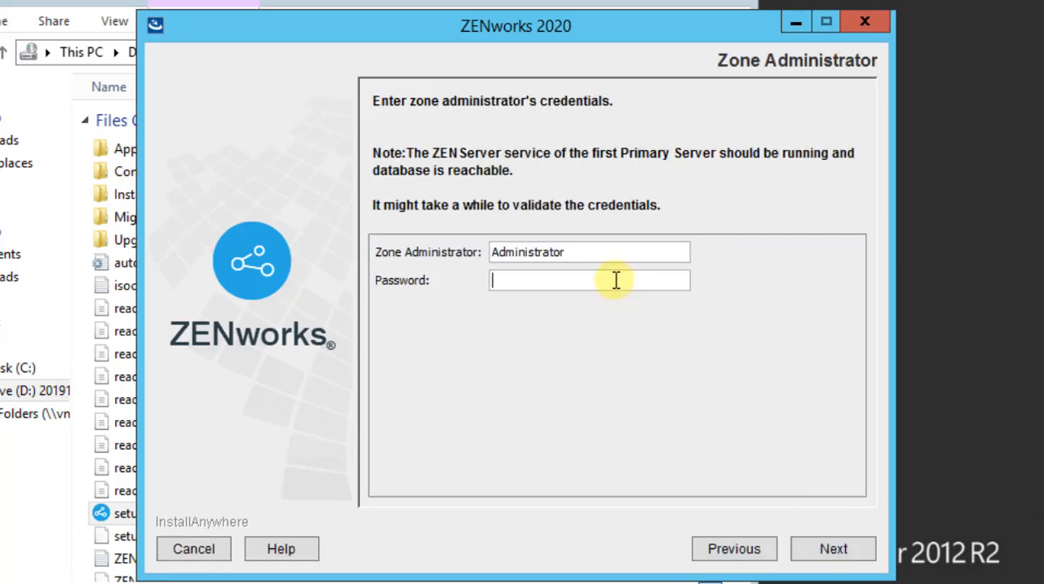
pyautogui.write('novell')
pyautogui.click(818, 551)
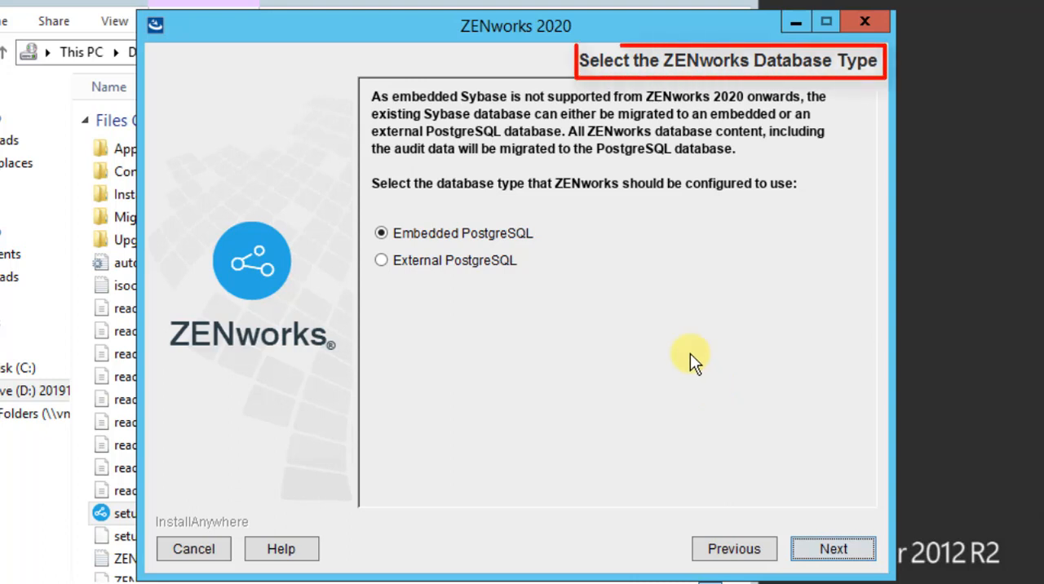
# Choose External PostgreSQL as the ZENworks database type and proceed to the user schema options
pyautogui.click(382, 261)
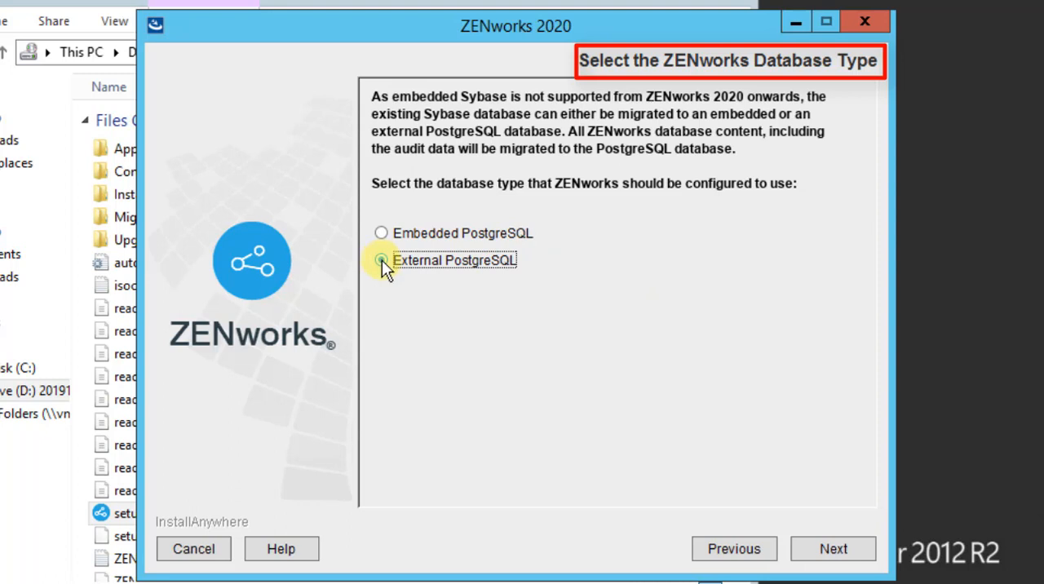
pyautogui.click(833, 553)
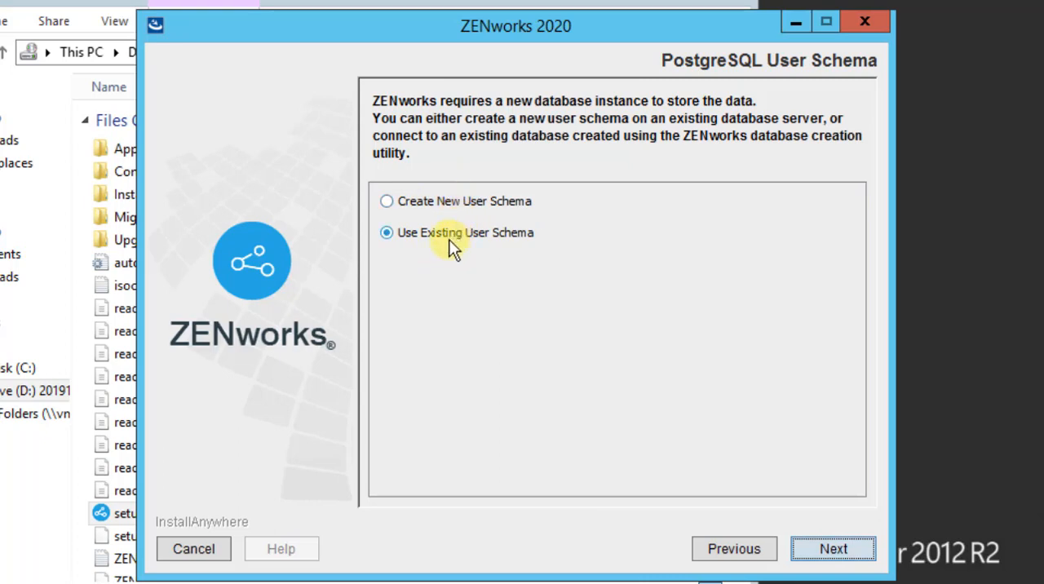
pyautogui.click(390, 202)
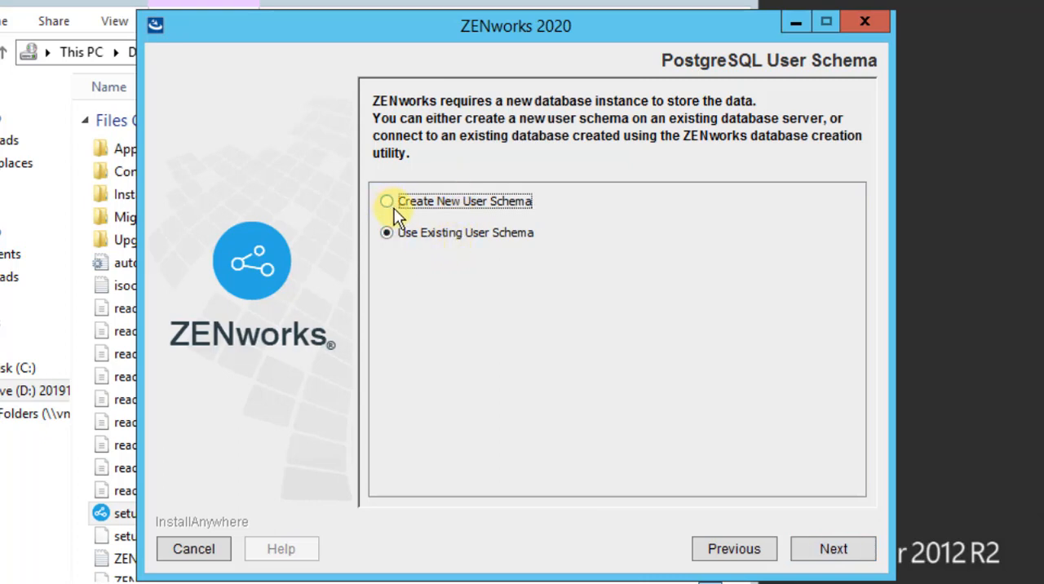
pyautogui.click(832, 551)
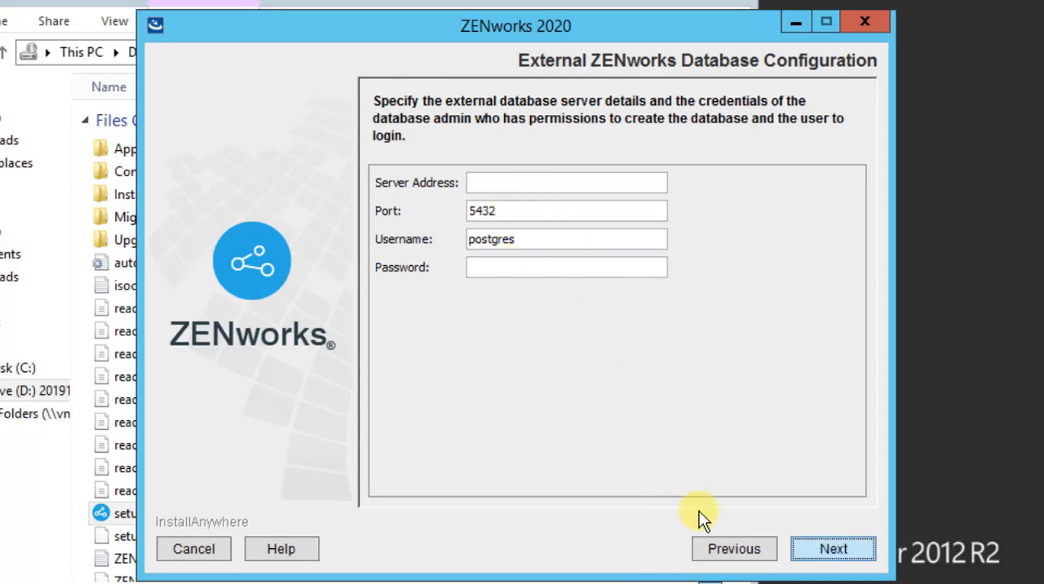
pyautogui.click(729, 552)
pyautogui.click(730, 552)
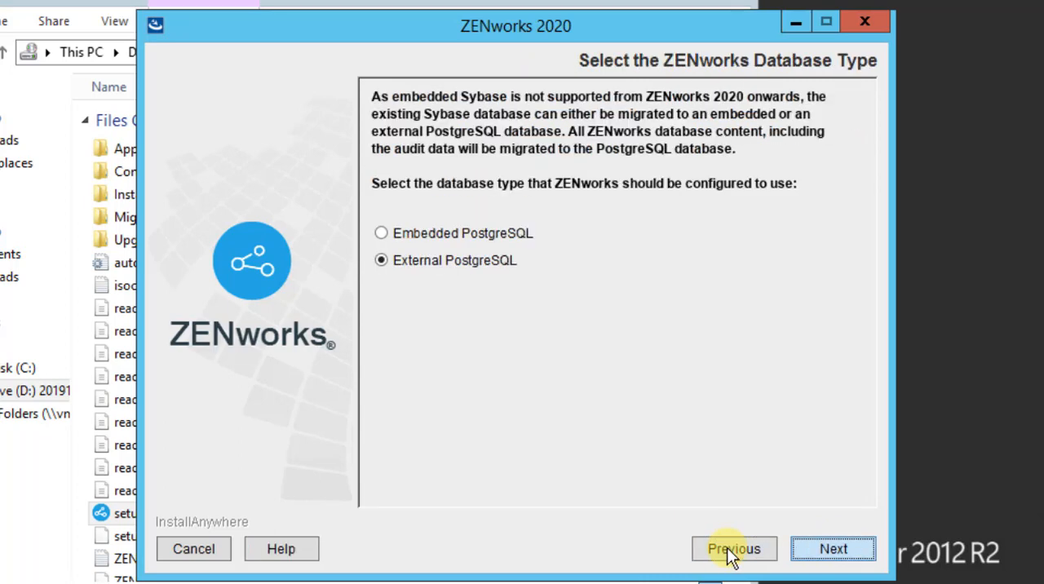
# Choose Embedded PostgreSQL for both the ZENworks and audit databases, and run the ZENworks Diagnostic Center check
pyautogui.click(384, 232)
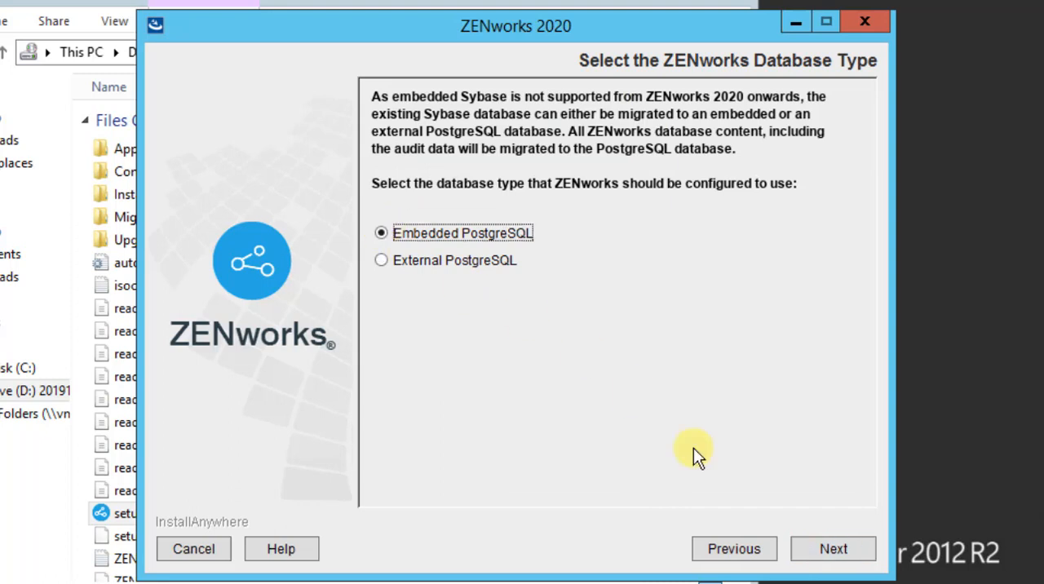
pyautogui.click(820, 538)
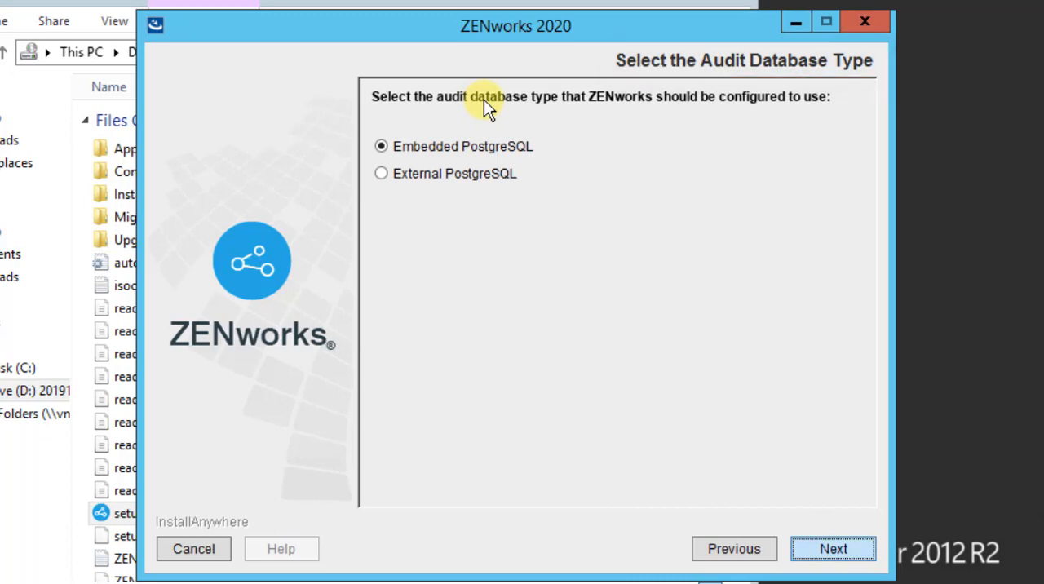
pyautogui.click(825, 551)
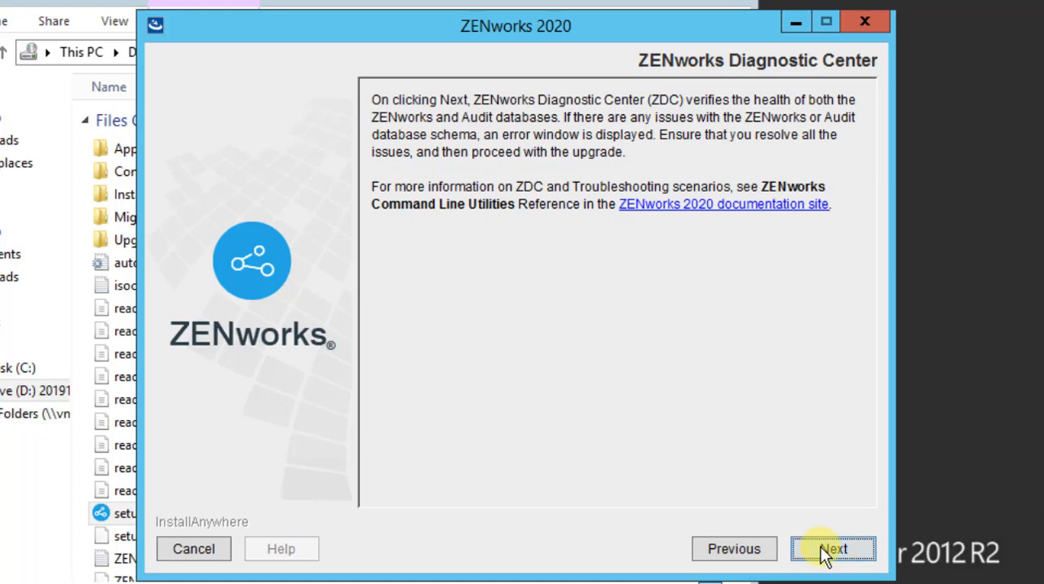
pyautogui.click(827, 551)
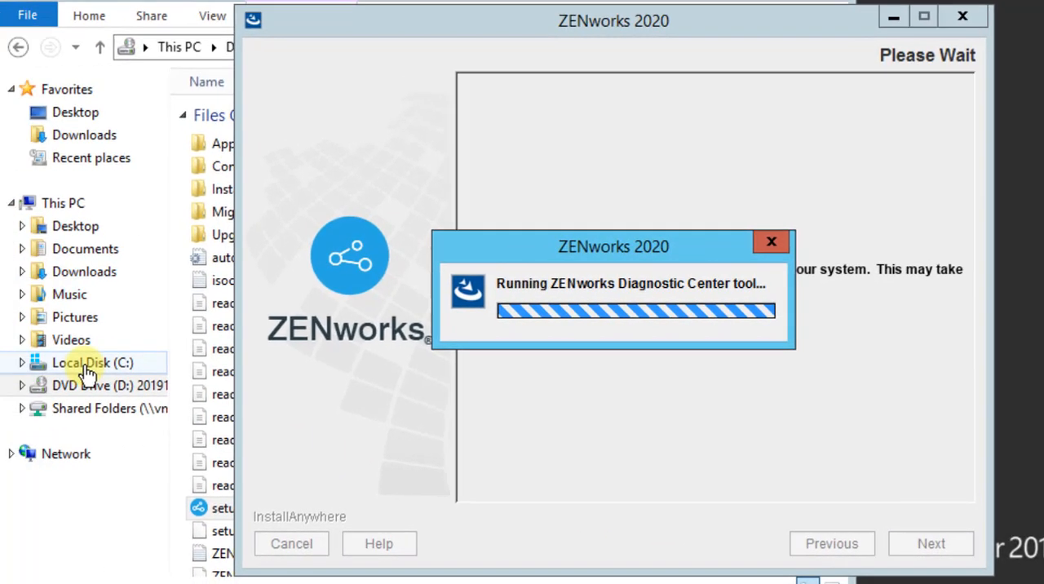
# Open the ZENworks logs folder under Program Files (x86)\Novell on Local Disk (C:) in File Explorer
pyautogui.click(12, 369)
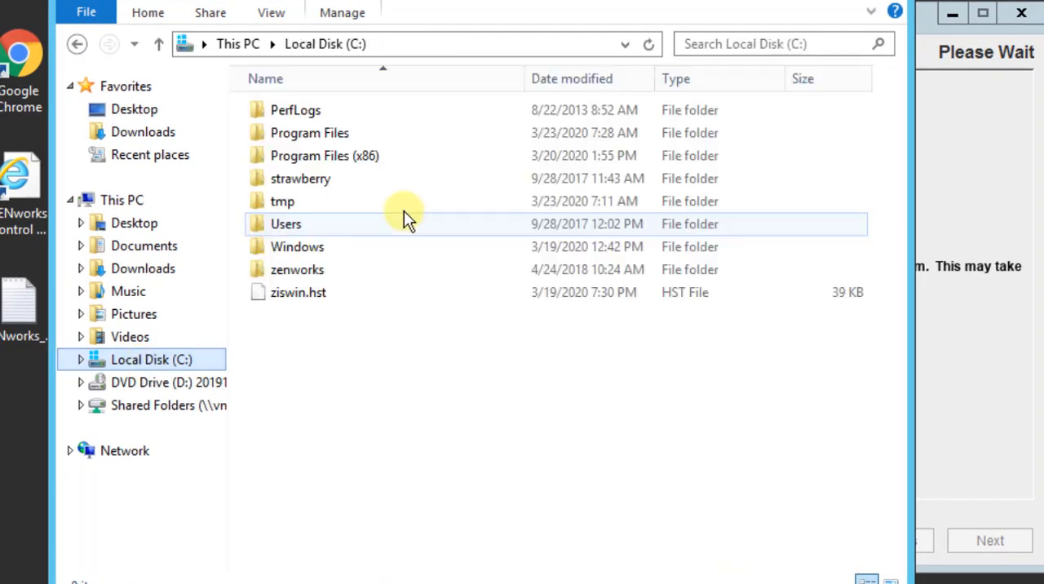
pyautogui.doubleClick(332, 155)
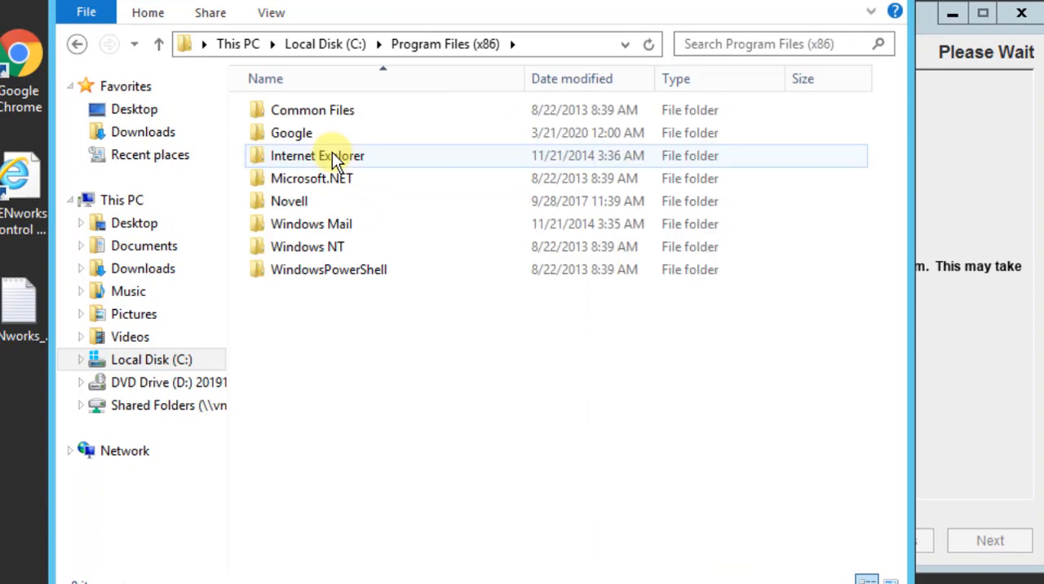
pyautogui.click(307, 206)
pyautogui.doubleClick(309, 206)
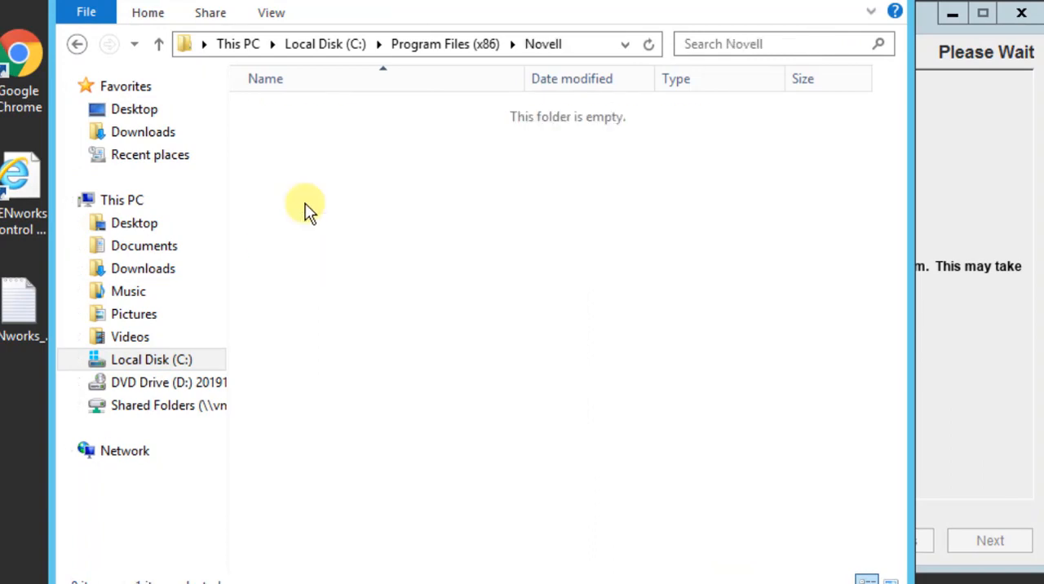
pyautogui.click(292, 135)
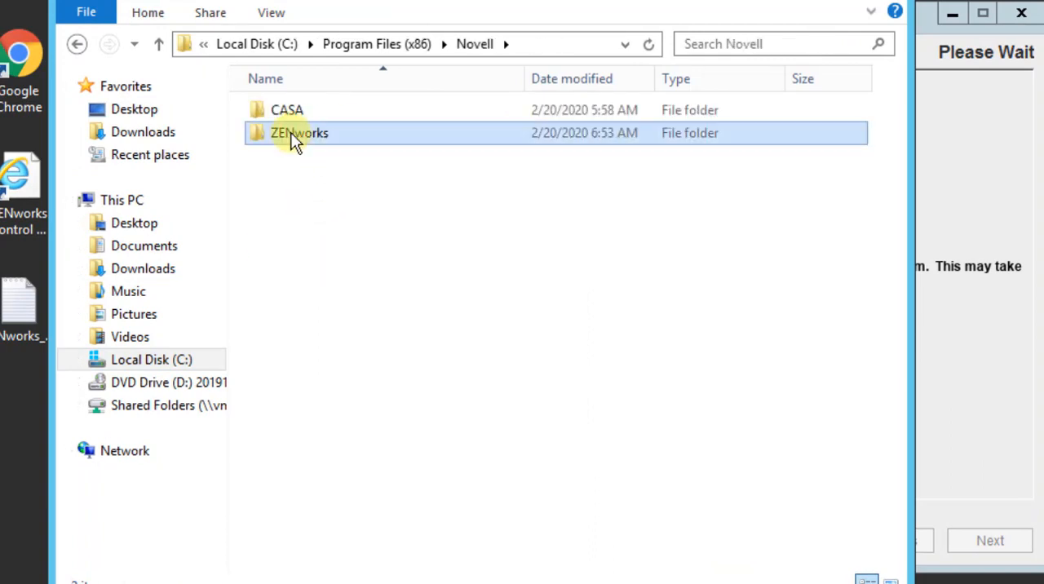
pyautogui.doubleClick(291, 132)
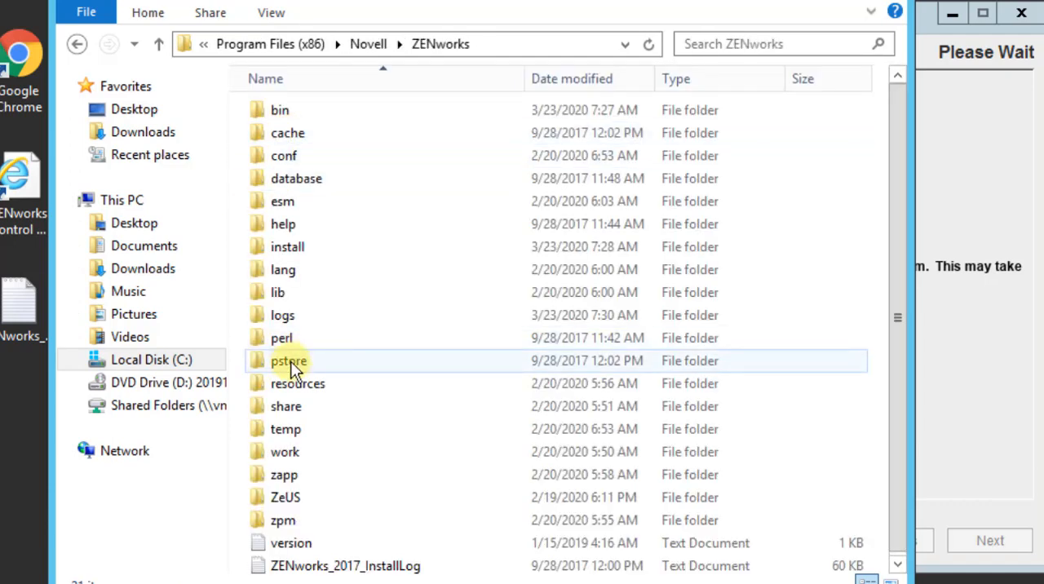
pyautogui.doubleClick(299, 320)
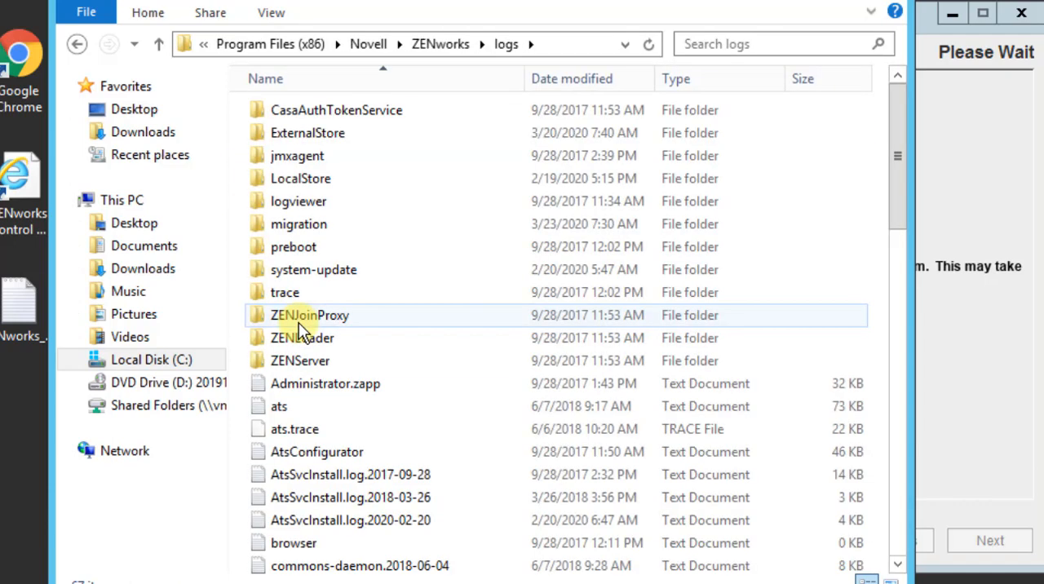
# Open the diagnostic reports folder at migration\zdc\reports within the ZENworks logs
pyautogui.click(293, 221)
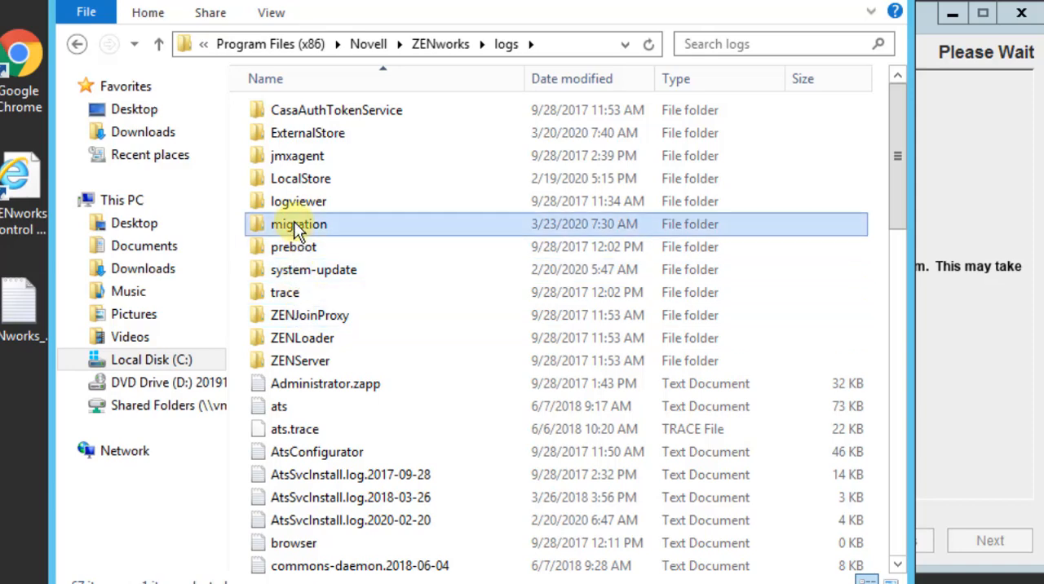
pyautogui.doubleClick(294, 221)
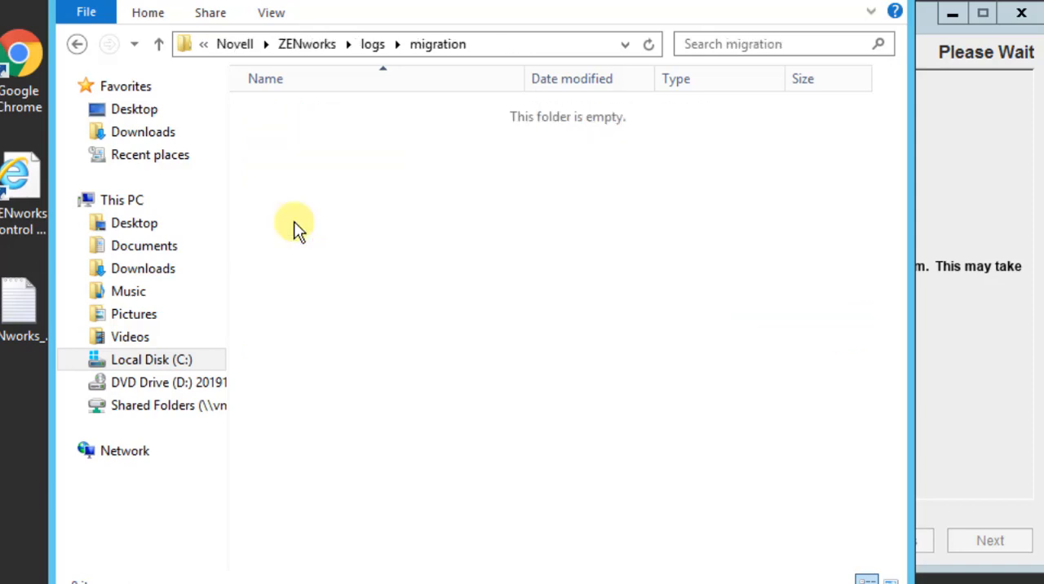
pyautogui.click(272, 113)
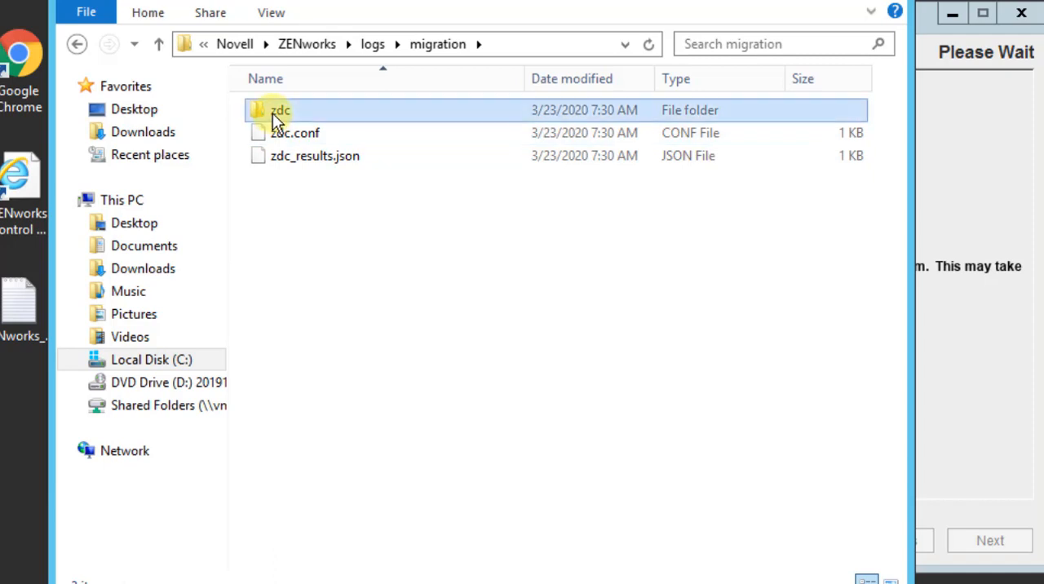
pyautogui.doubleClick(273, 113)
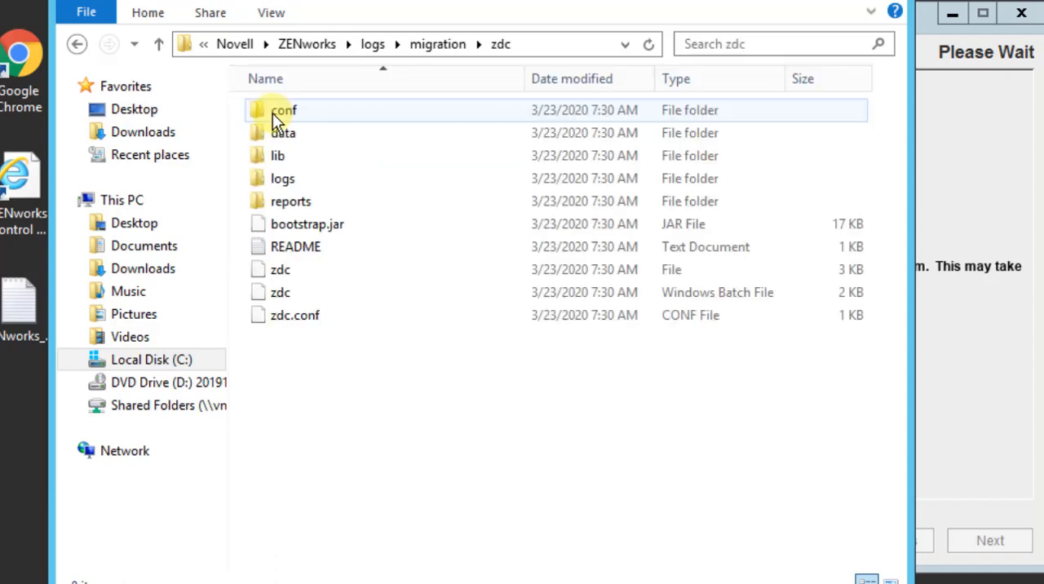
pyautogui.click(295, 210)
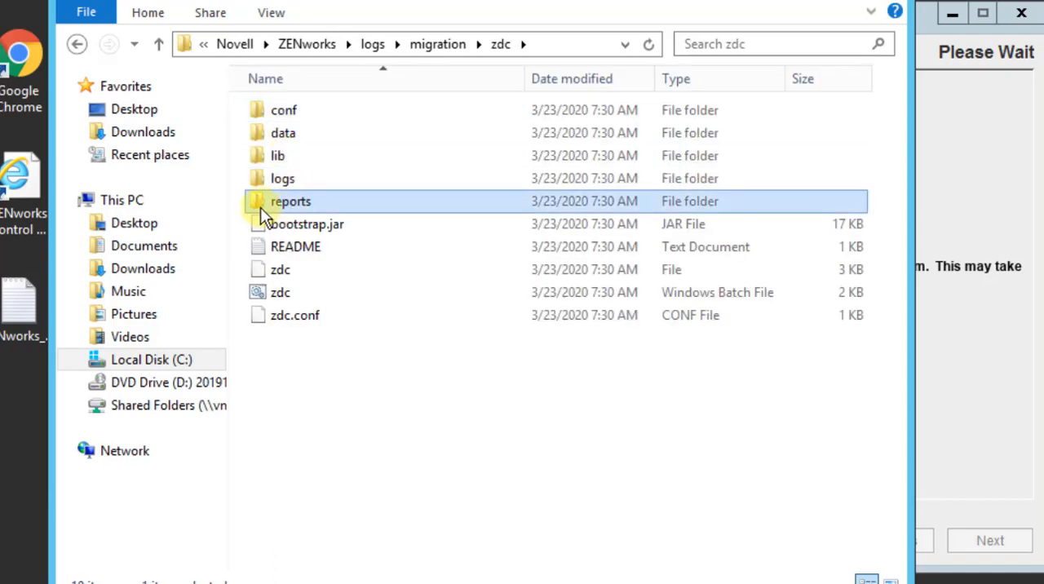
pyautogui.doubleClick(259, 203)
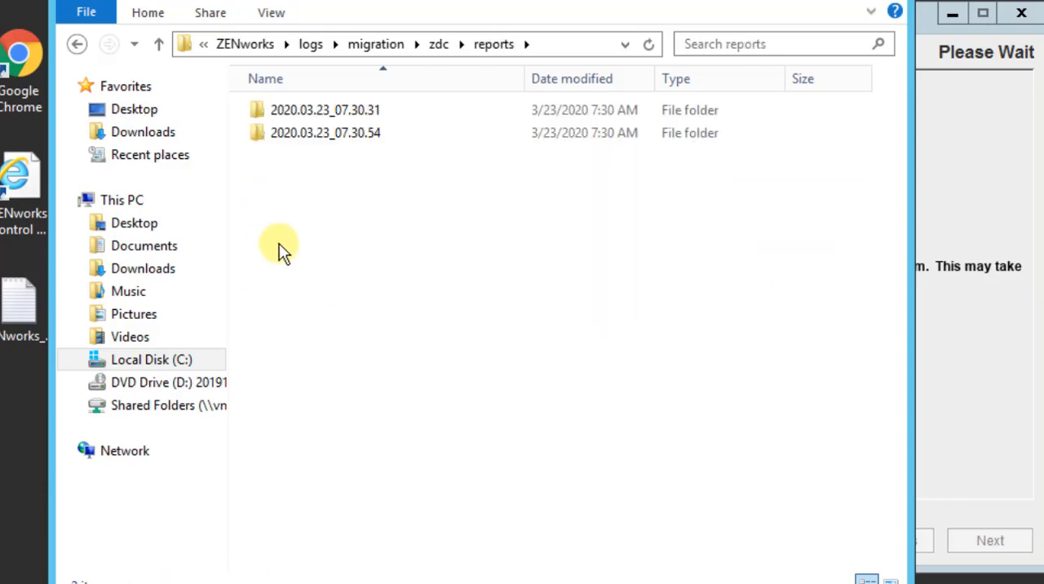
# Open the 2020.03.23_07.30.31 report's index file in Google Chrome, examine its zen database report and System Information, and return to File Explorer
pyautogui.doubleClick(319, 109)
pyautogui.doubleClick(319, 109)
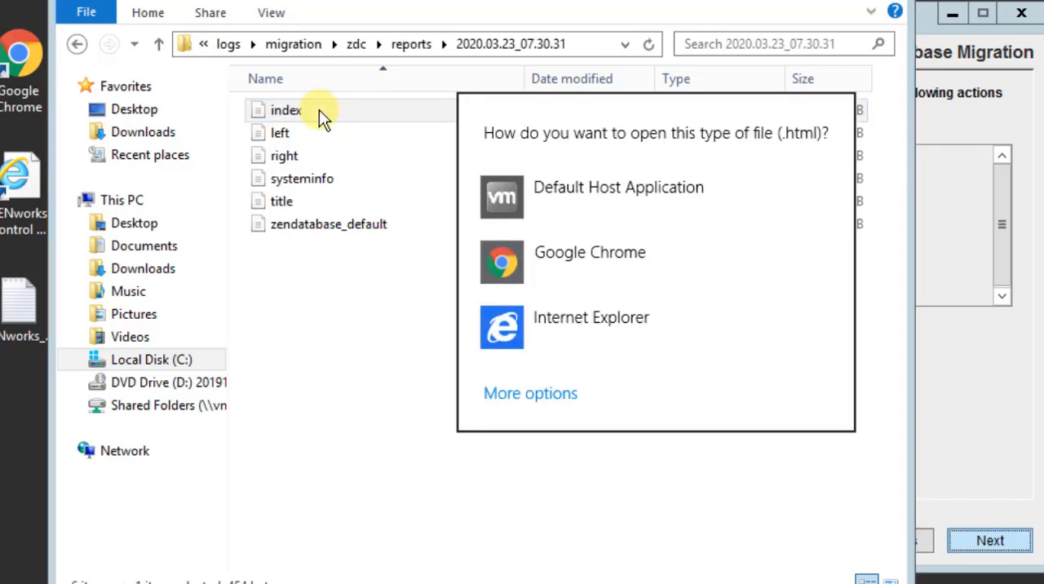
pyautogui.click(538, 261)
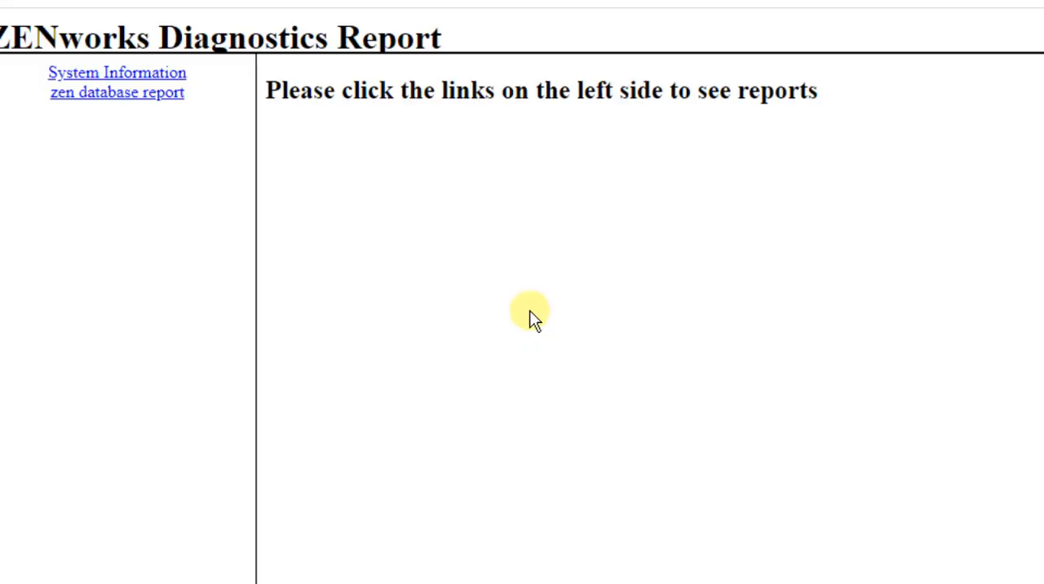
pyautogui.click(135, 94)
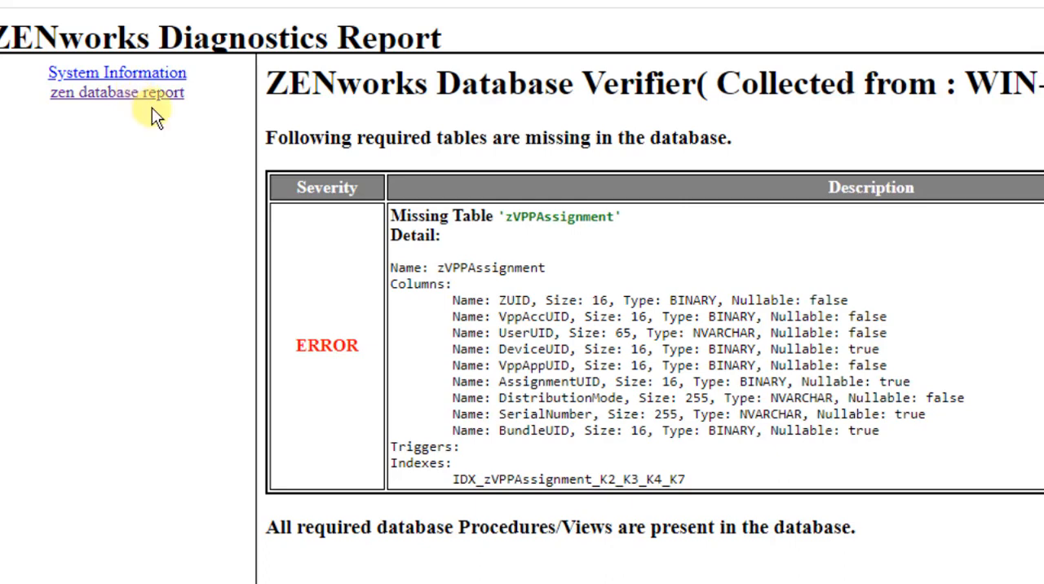
pyautogui.moveTo(506, 216); pyautogui.dragTo(635, 219)
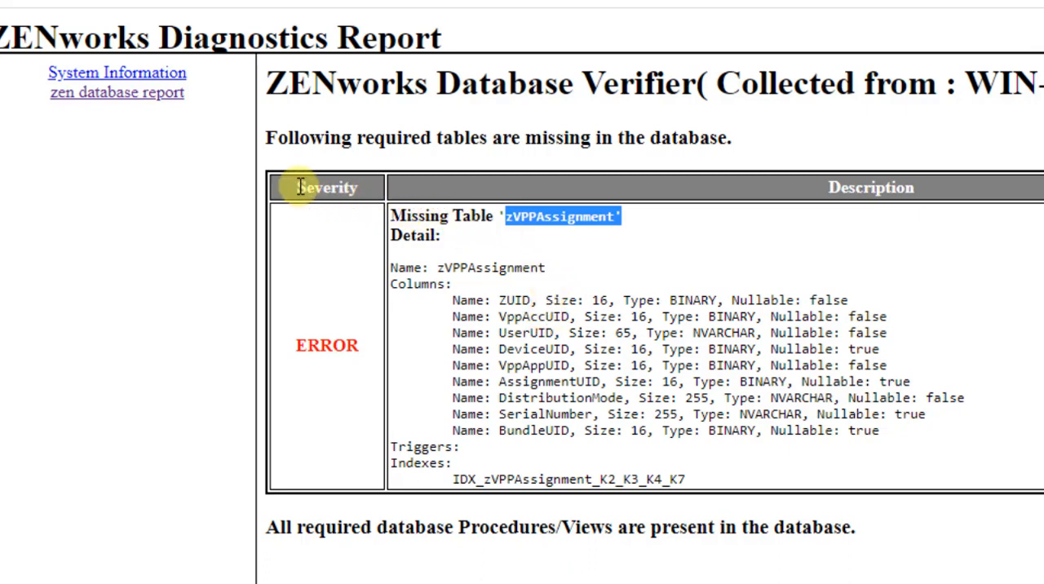
pyautogui.click(121, 73)
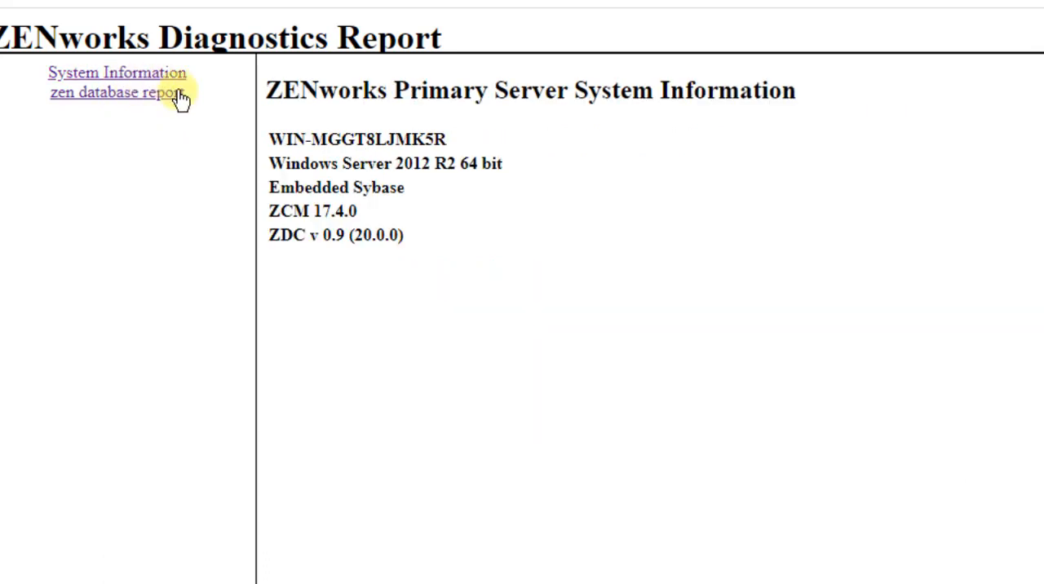
pyautogui.click(1043, 0)
pyautogui.click(276, 583)
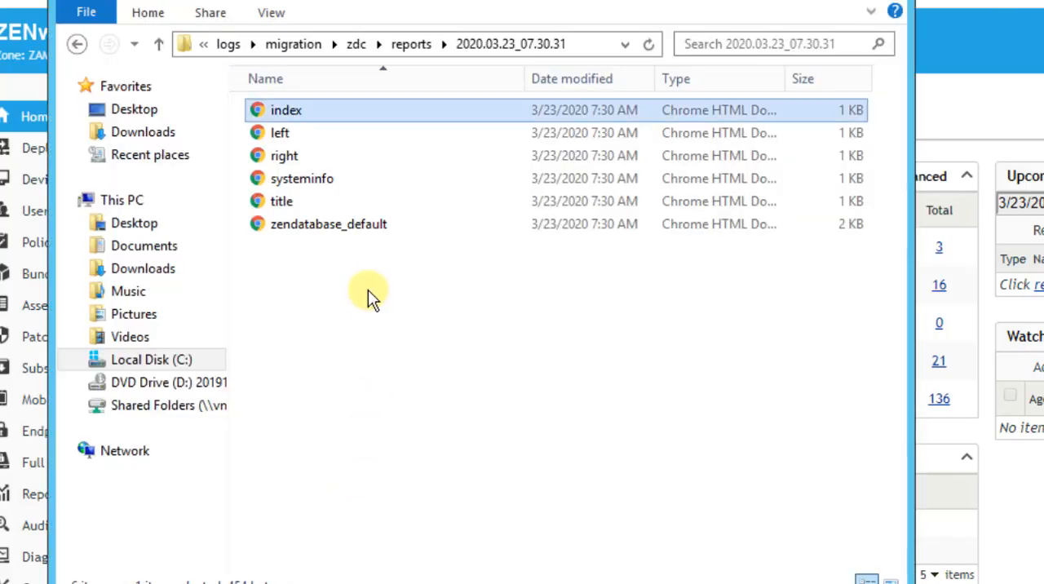
# Open the index file of the 2020.03.23_07.30.54 report, examine its audit database report, and return to the upgrade wizard
pyautogui.click(412, 44)
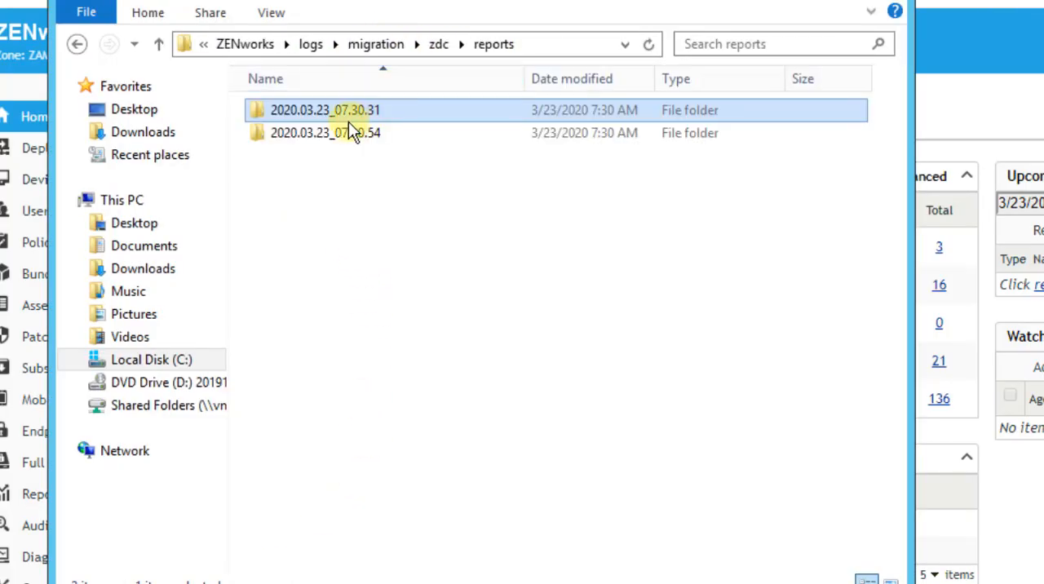
pyautogui.doubleClick(332, 134)
pyautogui.click(299, 145)
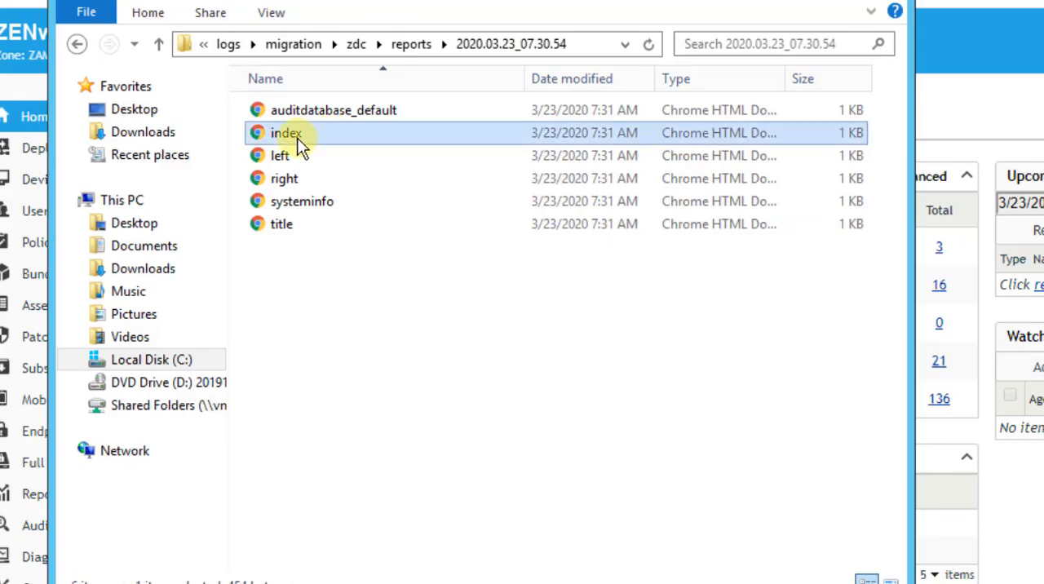
pyautogui.doubleClick(299, 145)
pyautogui.click(158, 106)
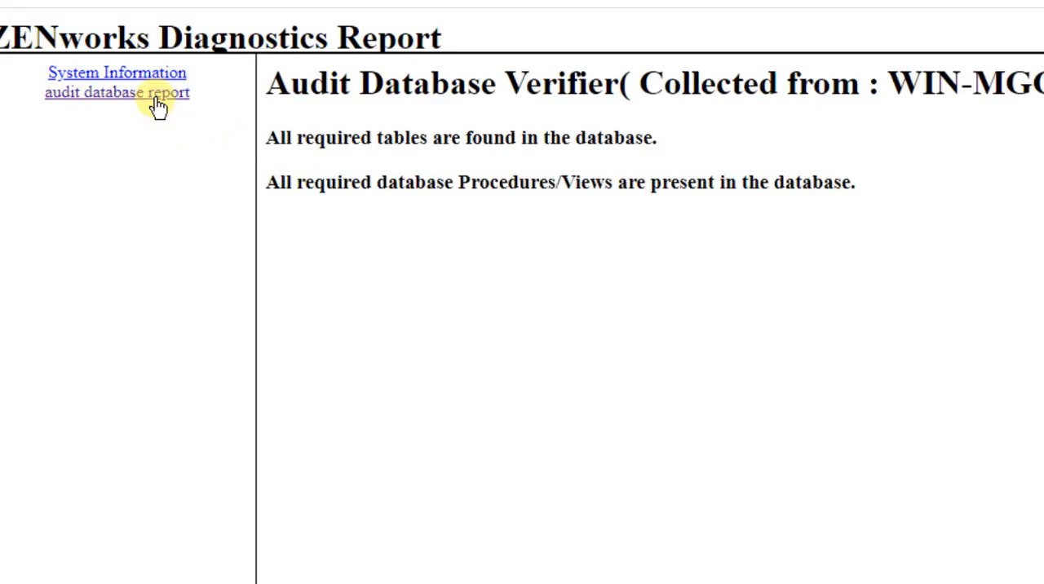
pyautogui.click(156, 99)
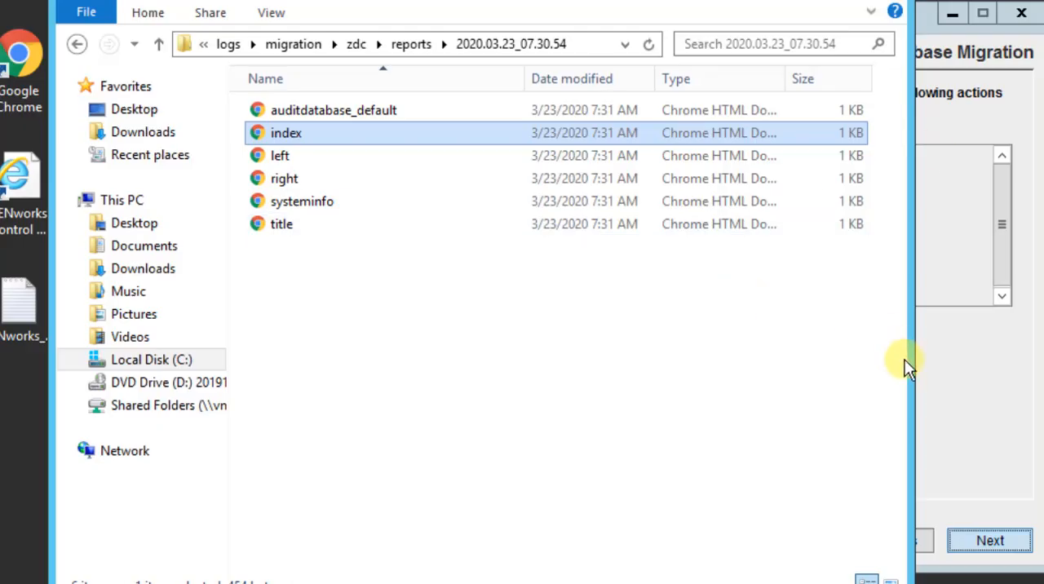
pyautogui.click(944, 412)
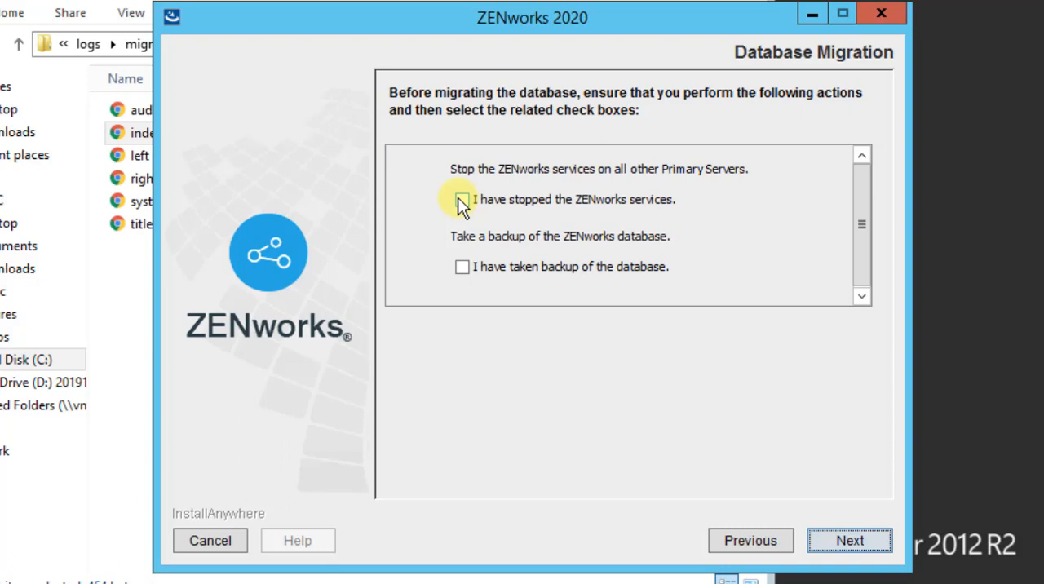
# Confirm that the ZENworks services are stopped and the database is backed up, and start the database migration
pyautogui.click(460, 200)
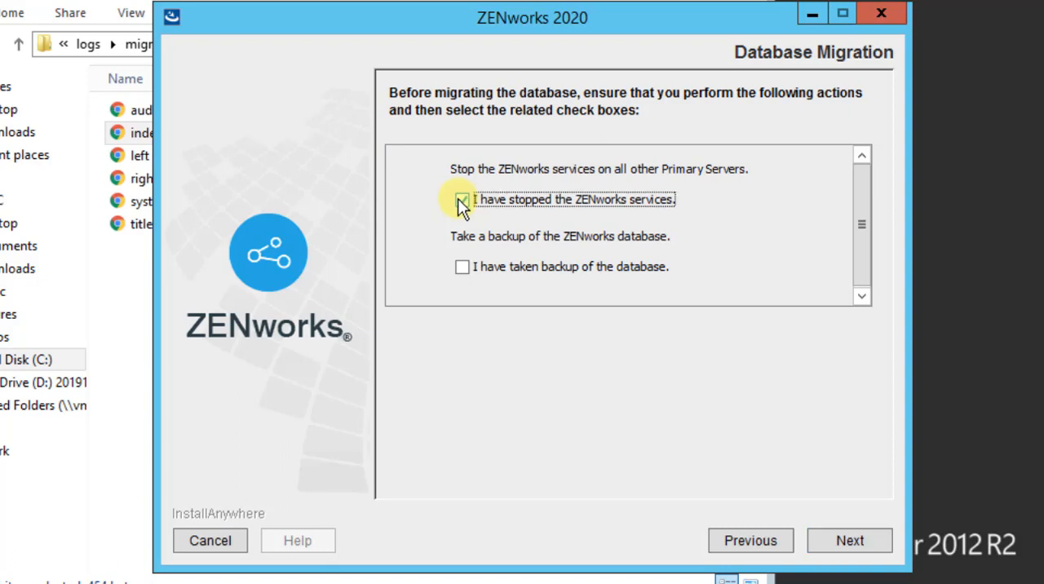
pyautogui.click(463, 269)
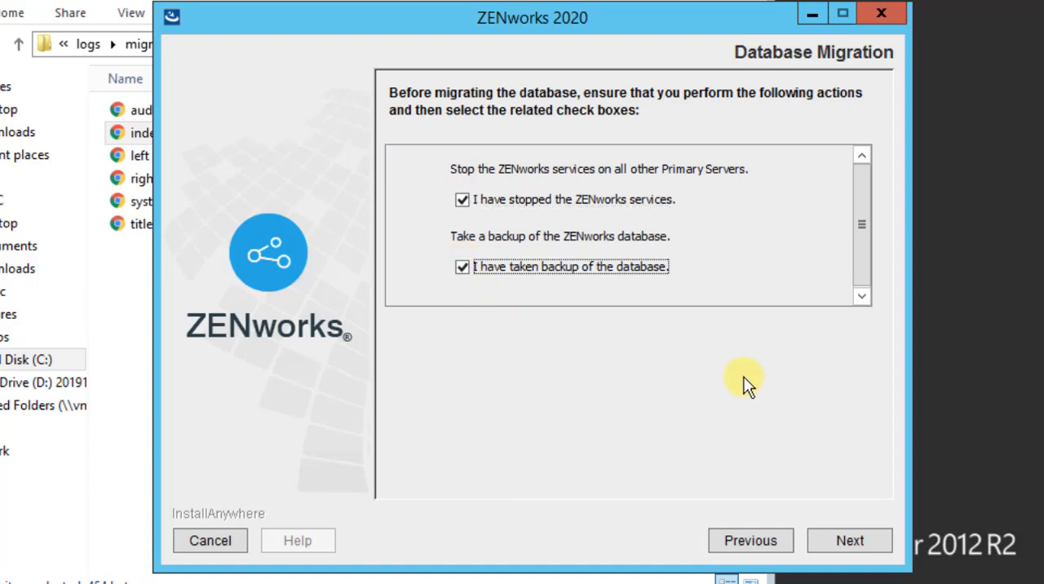
pyautogui.click(839, 535)
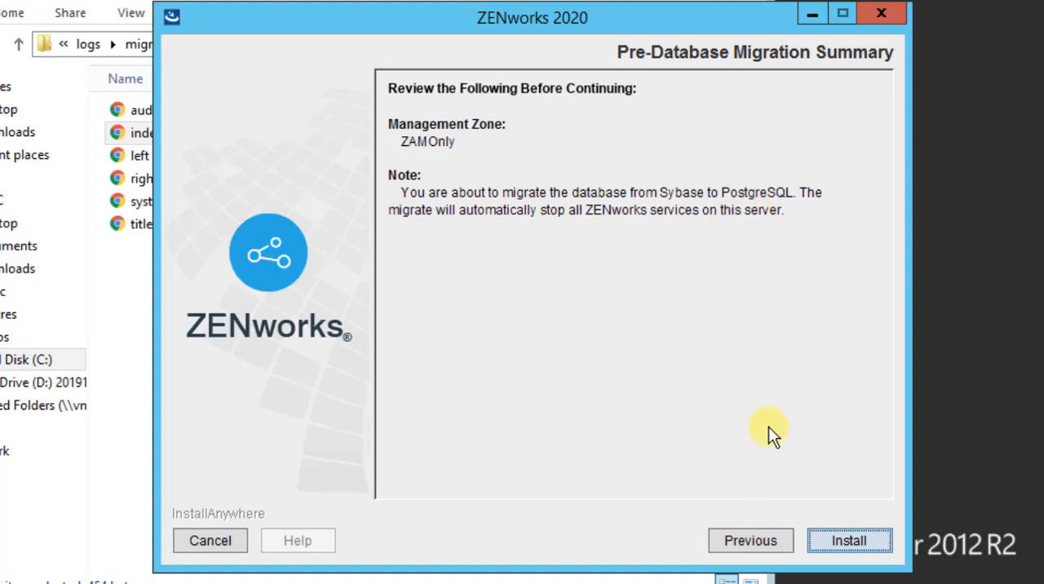
pyautogui.click(859, 552)
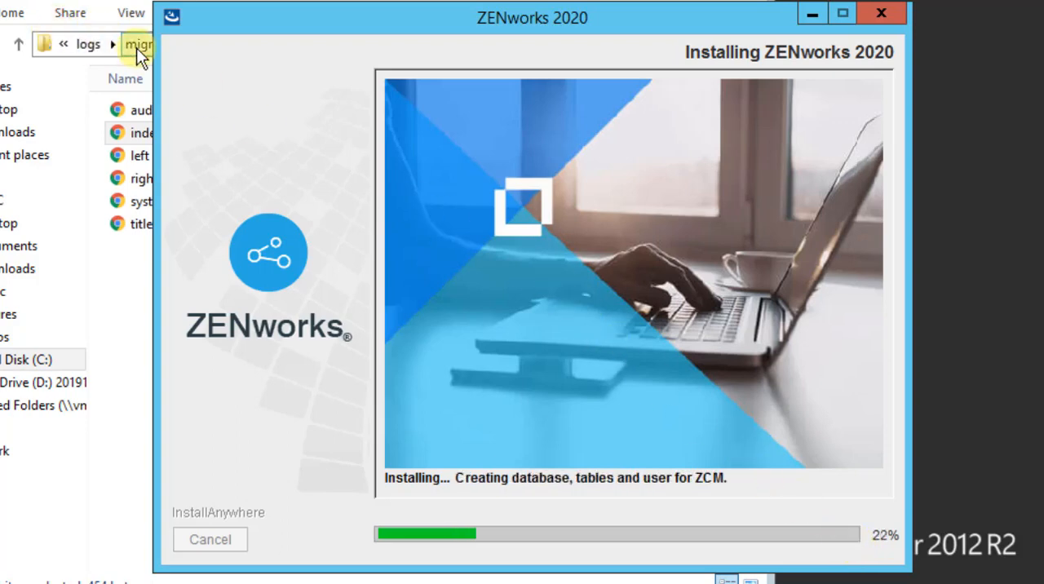
# Go back to the migration folder of the ZENworks logs in File Explorer to examine its log files
pyautogui.click(137, 48)
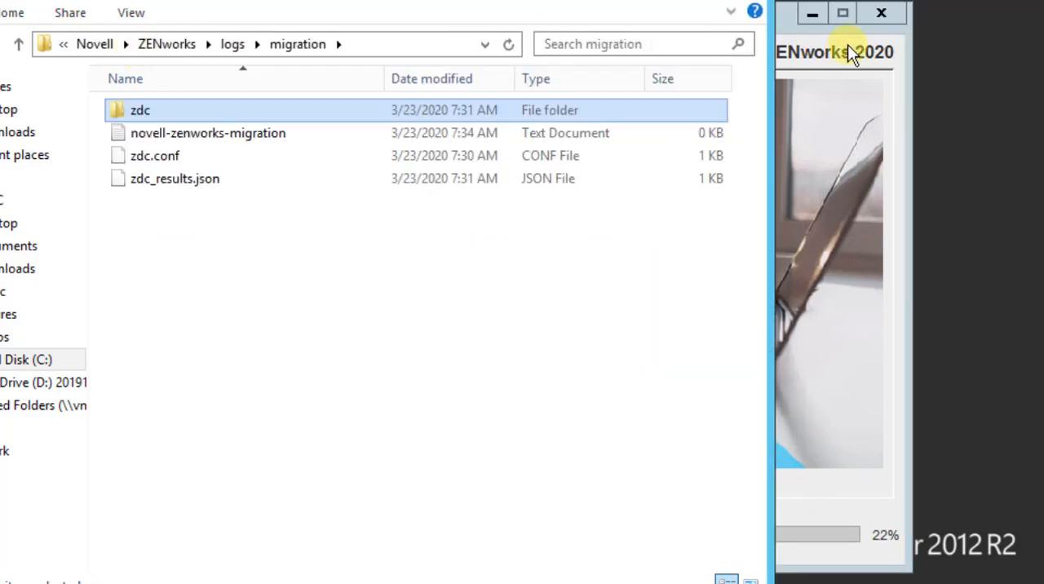
# Arrange the upgrade wizard beside a narrowed File Explorer window to monitor the migration progress alongside the log files
pyautogui.click(786, 17)
pyautogui.moveTo(748, 19); pyautogui.dragTo(1043, 0)
pyautogui.moveTo(675, 0); pyautogui.dragTo(669, 4)
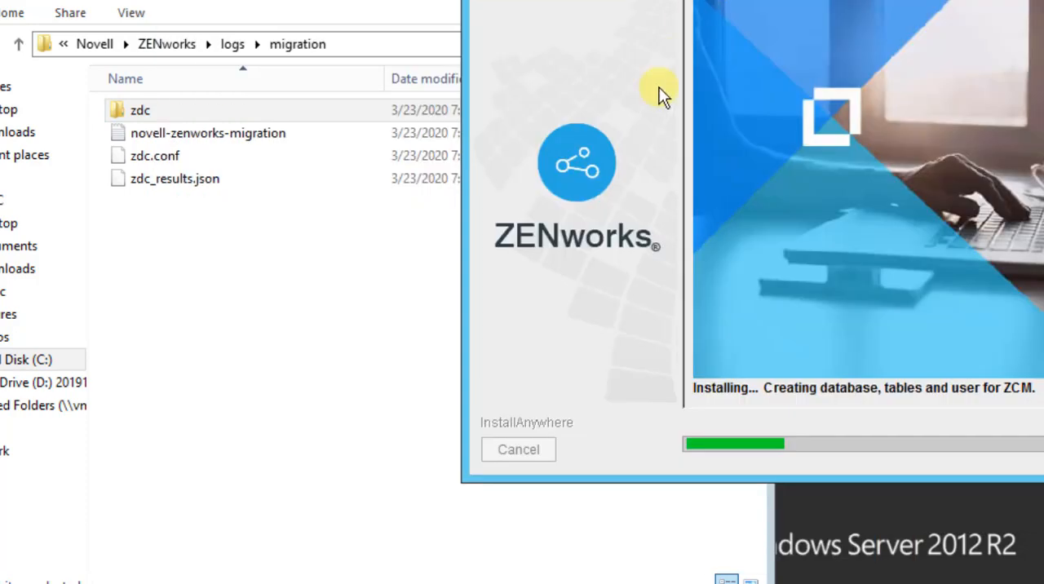
pyautogui.moveTo(772, 568); pyautogui.dragTo(637, 574)
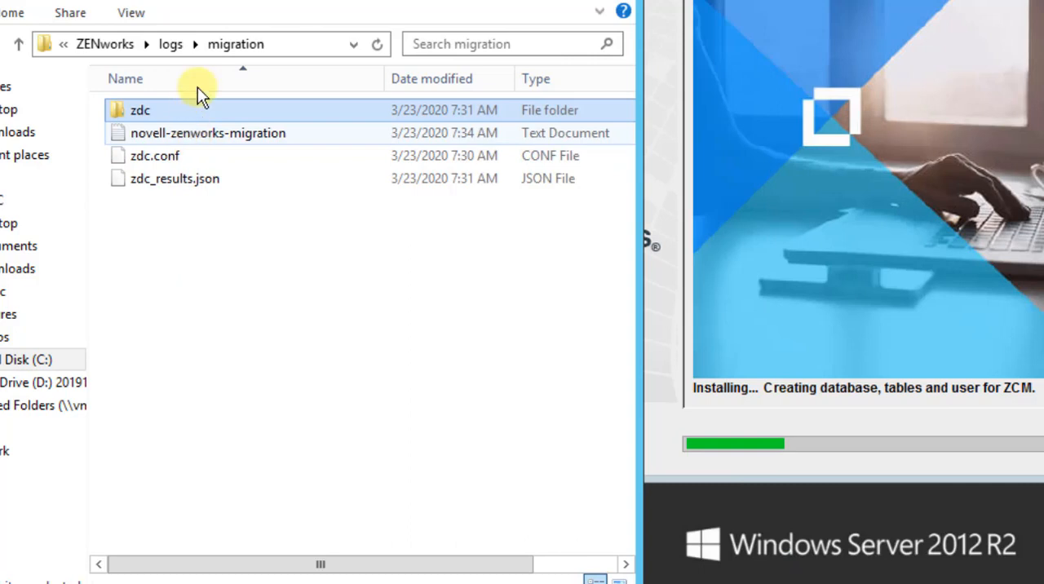
pyautogui.click(171, 45)
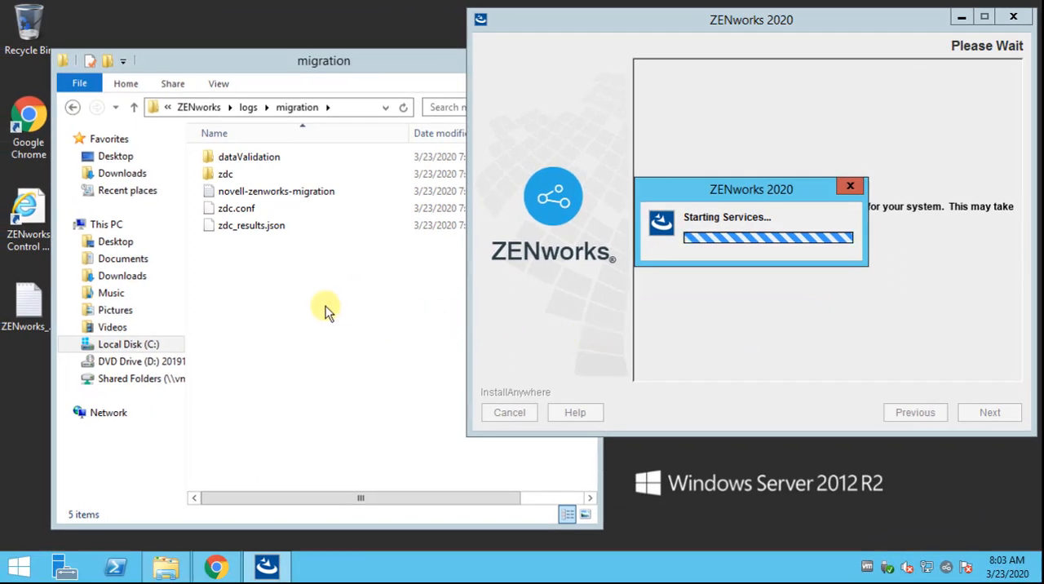
# Open the dataValidation folder inside the migration logs folder
pyautogui.click(325, 310)
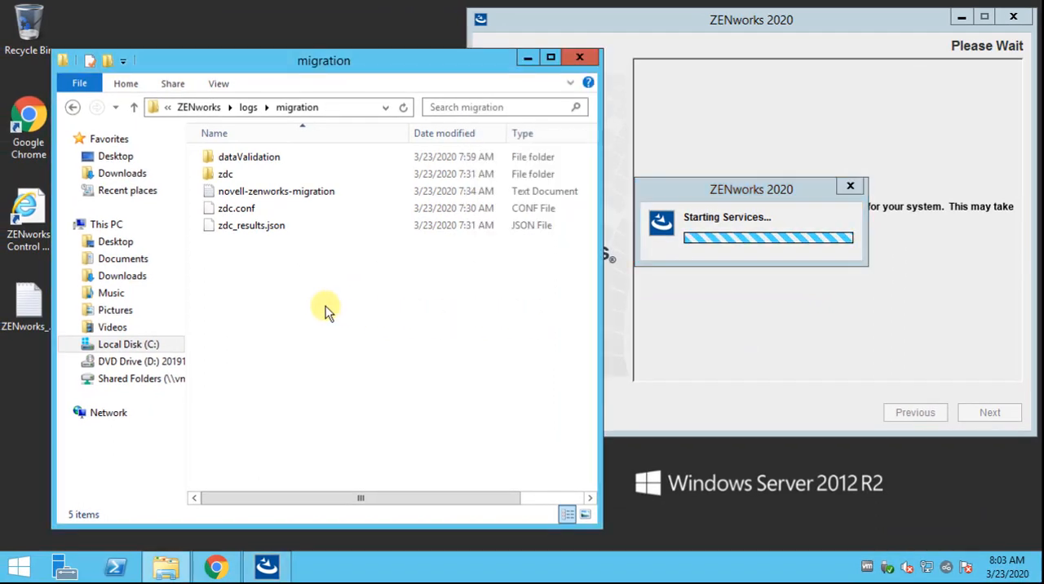
pyautogui.click(257, 161)
pyautogui.click(257, 161)
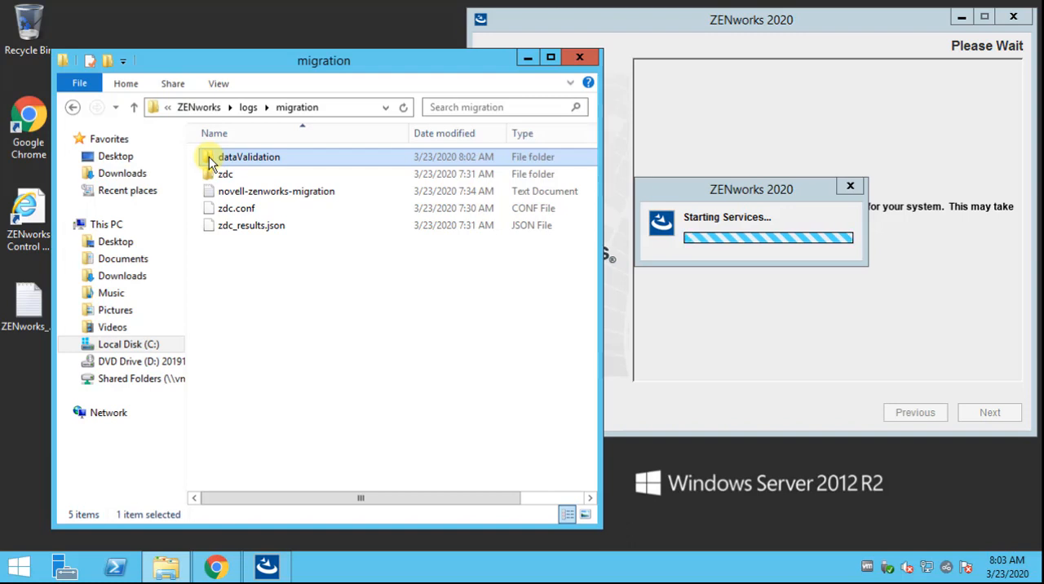
pyautogui.doubleClick(208, 161)
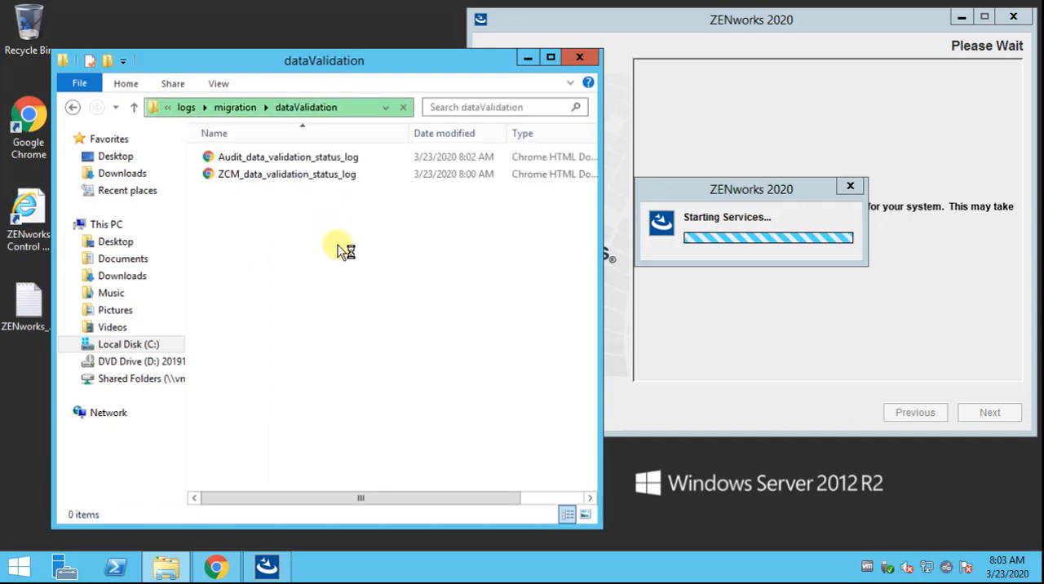
# Open ZCM_data_validation_status_log in Google Chrome, examine the table validation statuses to the end, and close the report
pyautogui.click(257, 180)
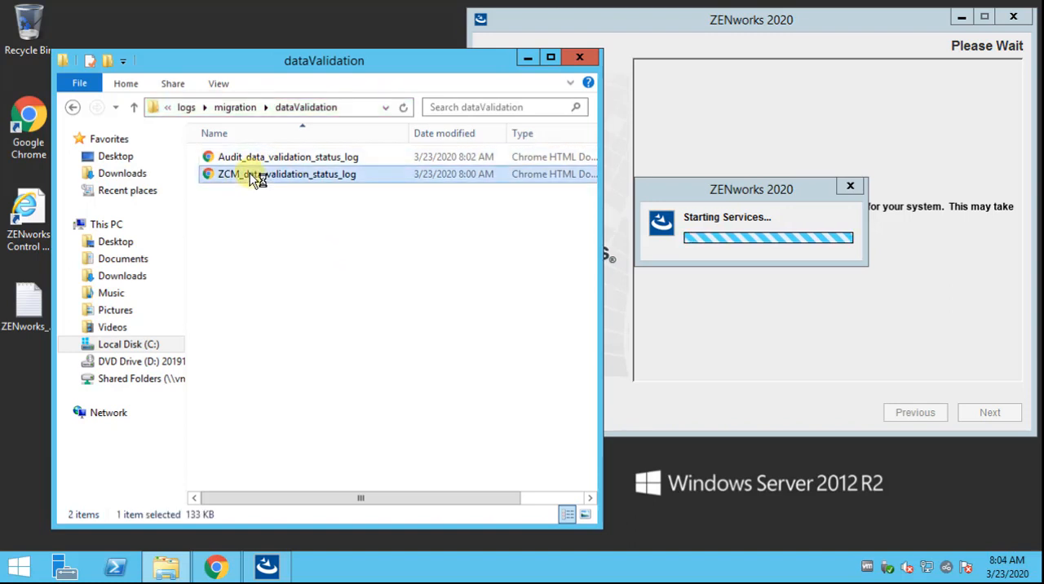
pyautogui.click(251, 174)
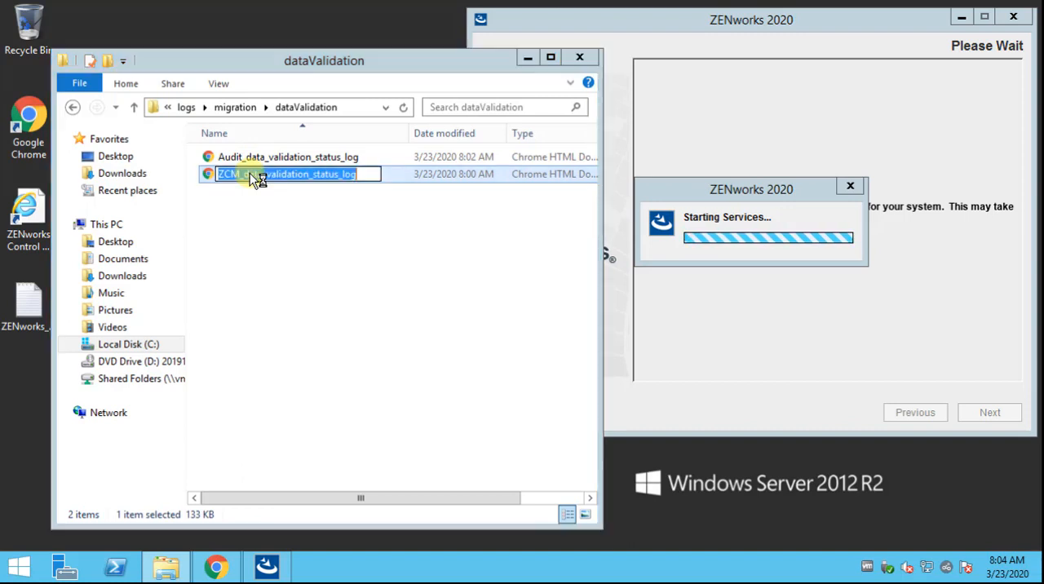
pyautogui.click(208, 175)
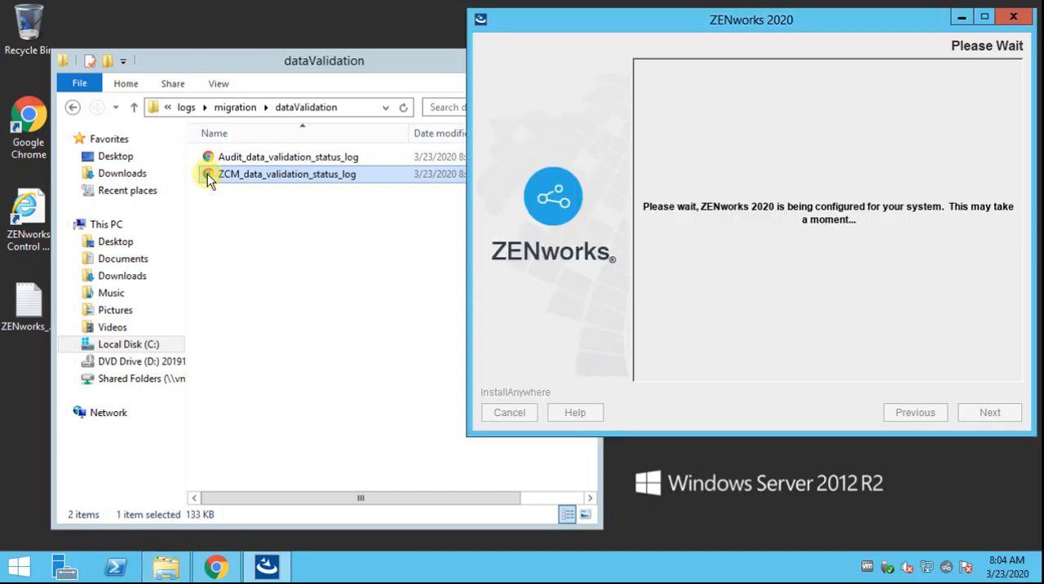
pyautogui.doubleClick(208, 174)
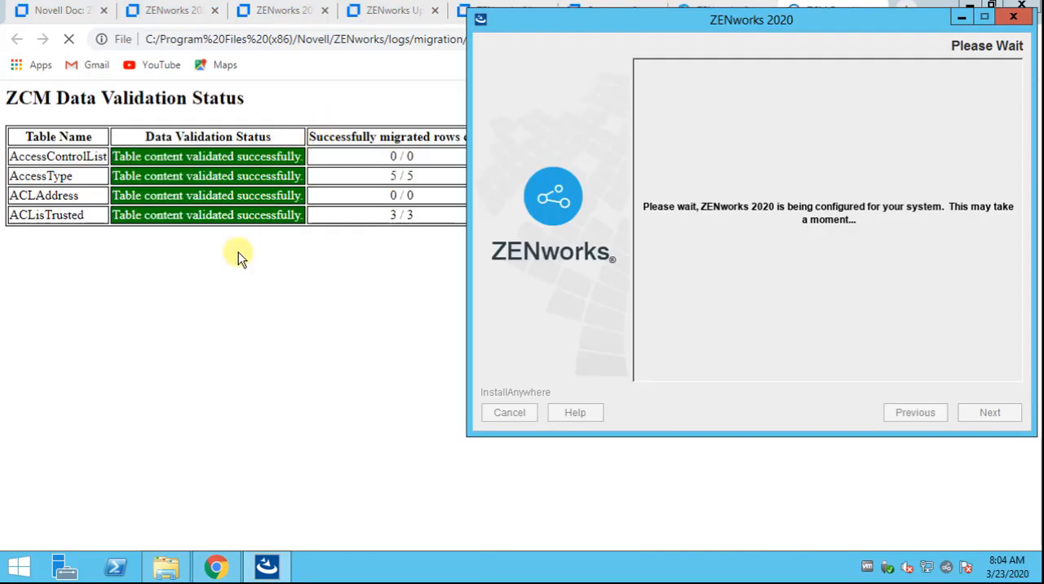
pyautogui.click(231, 295)
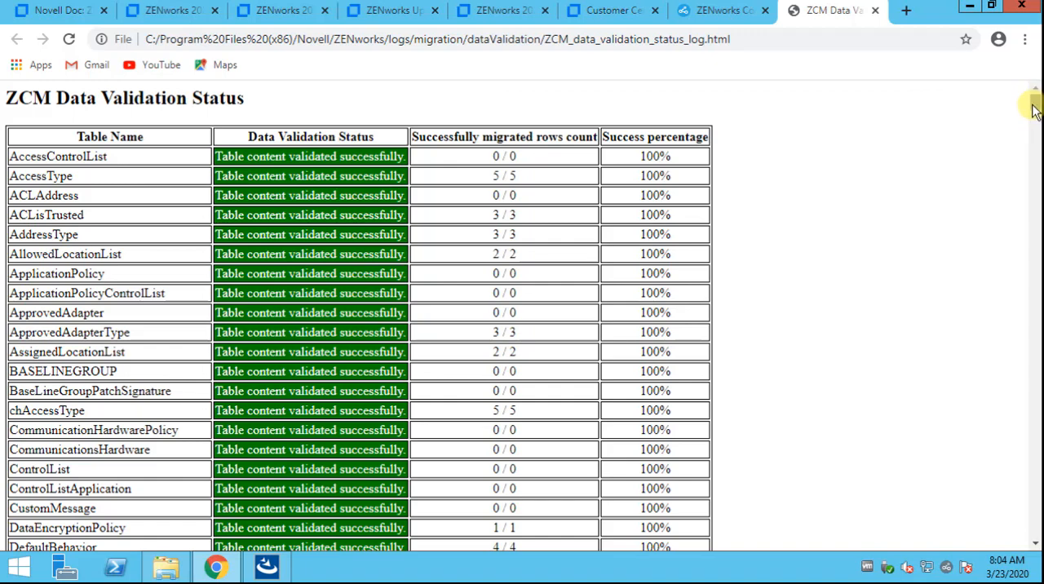
pyautogui.moveTo(1035, 102); pyautogui.dragTo(1033, 496)
pyautogui.click(876, 10)
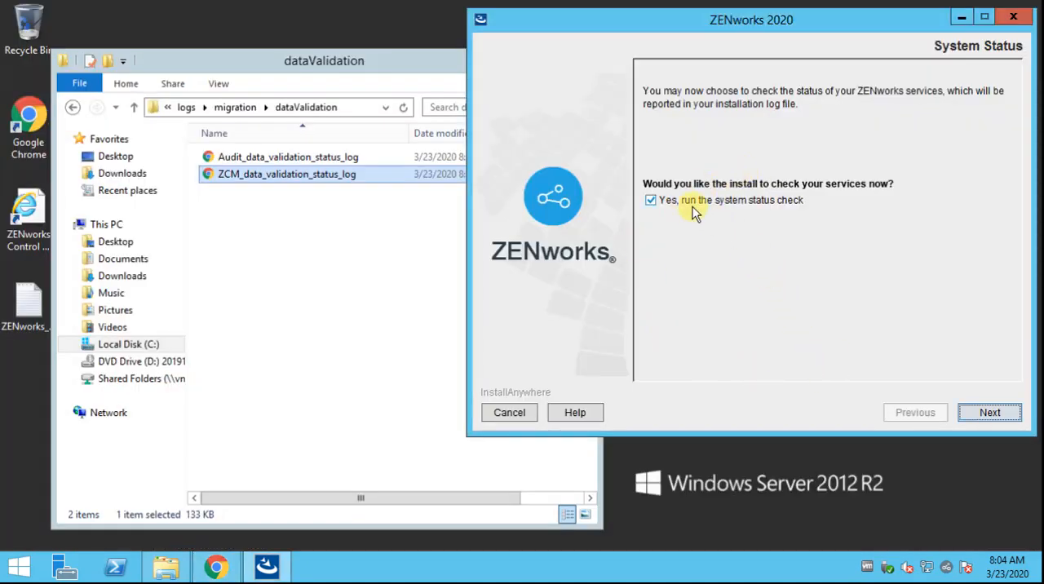
# Run the system status check in the ZENworks 2020 wizard, and finish the database migration
pyautogui.click(989, 414)
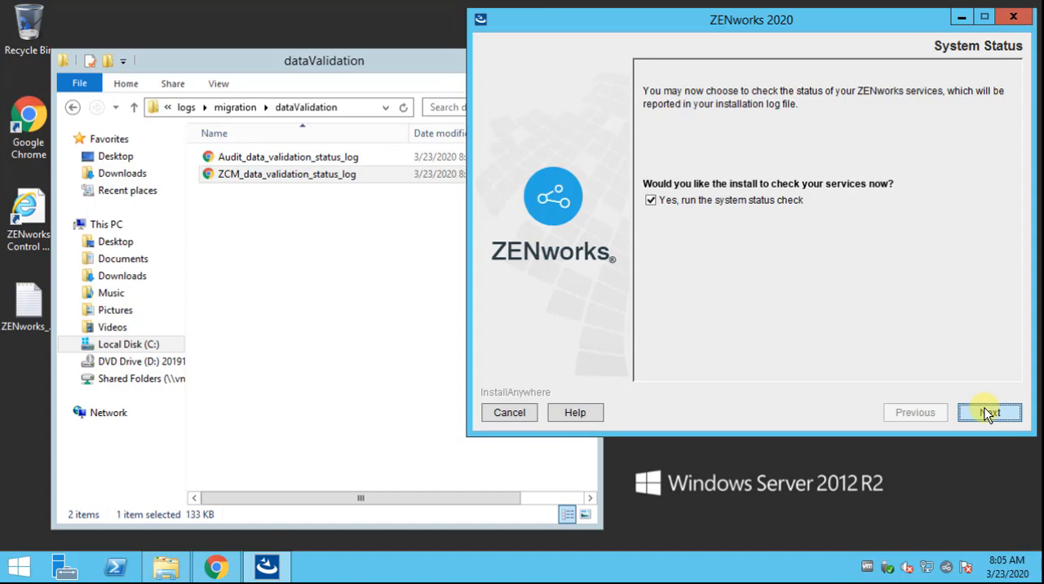
pyautogui.click(989, 413)
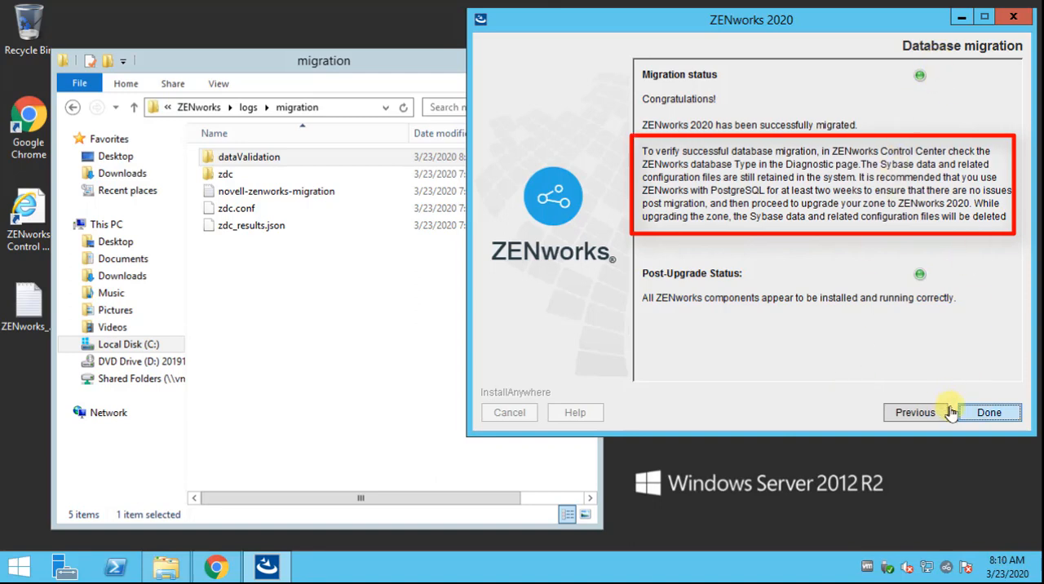
pyautogui.click(988, 414)
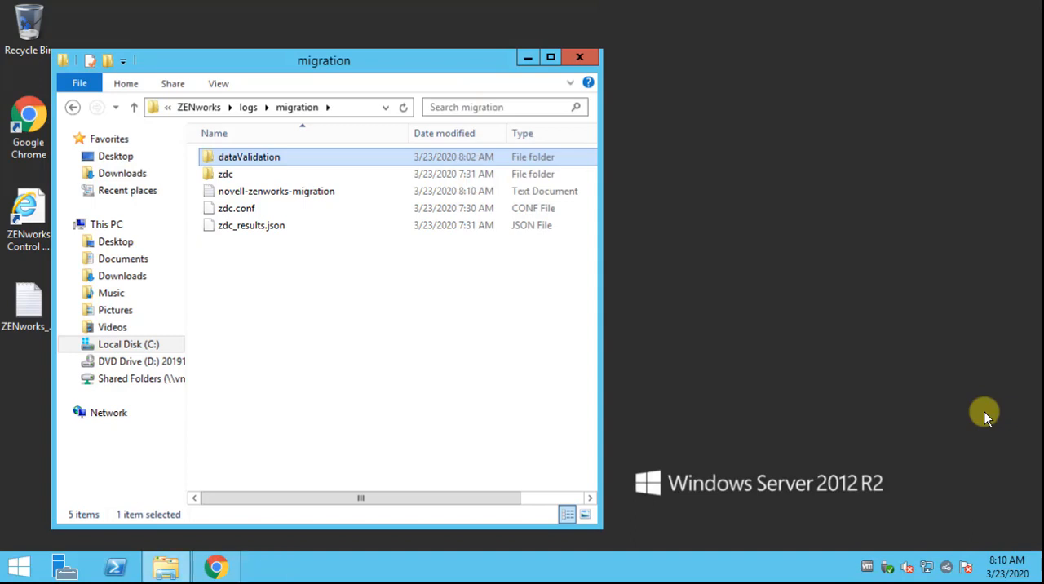
# Open ZENworks Control Center in Internet Explorer and log in as Administrator with the account password
pyautogui.doubleClick(40, 200)
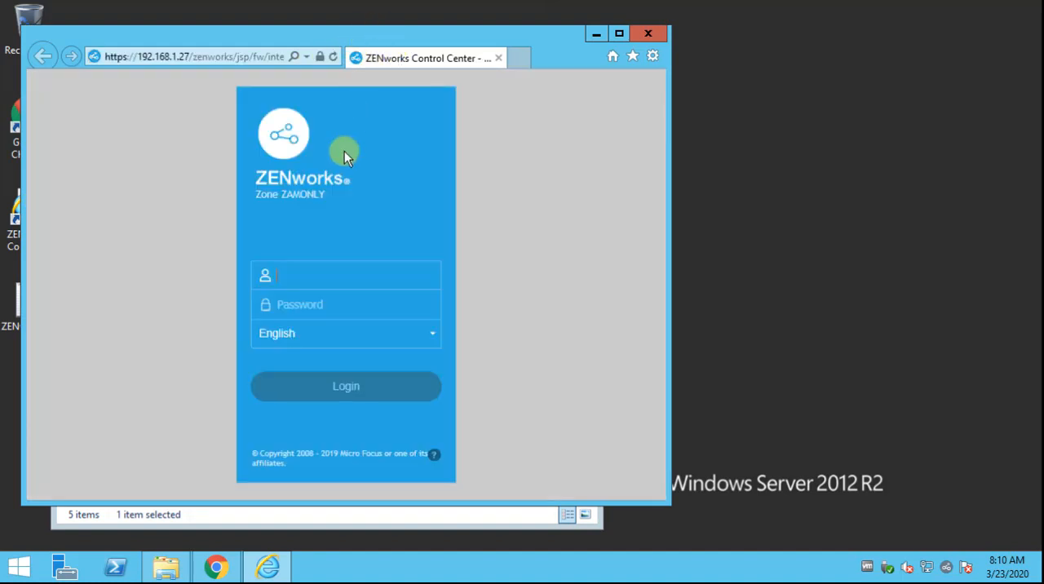
pyautogui.click(324, 276)
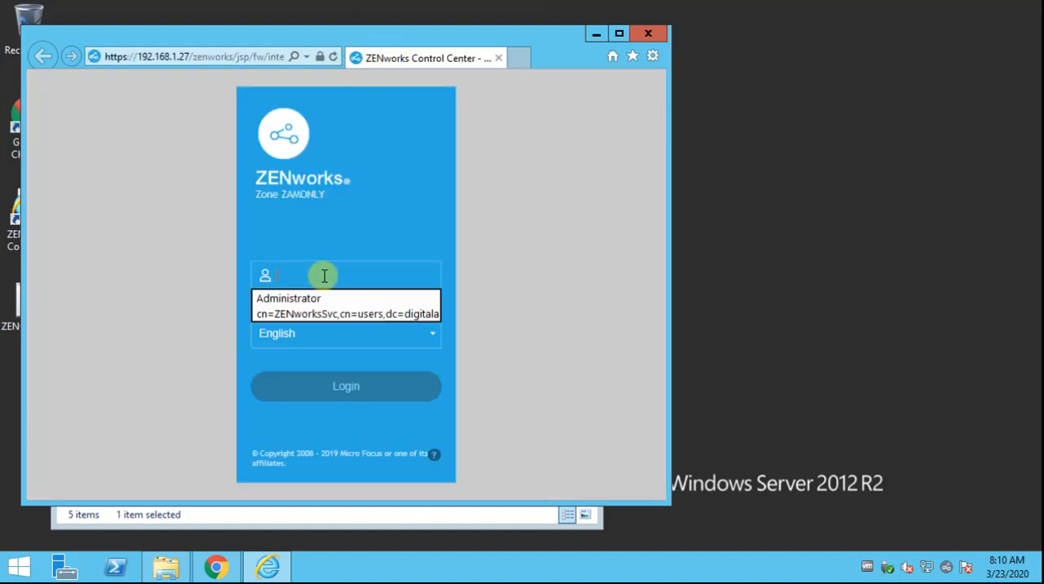
pyautogui.write('Administrato')
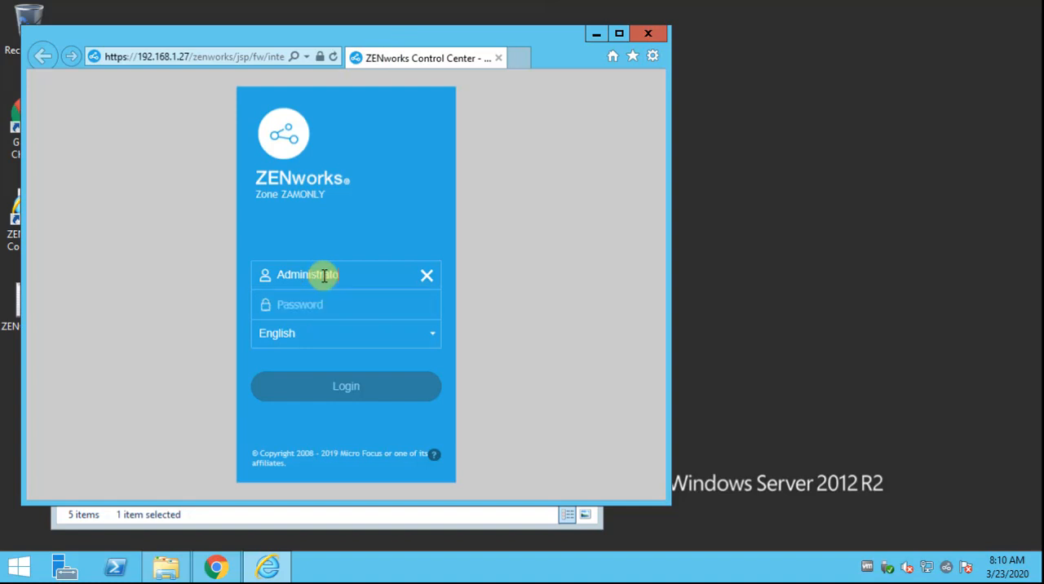
pyautogui.write('r')
pyautogui.press('Tab')
pyautogui.write('••••••')
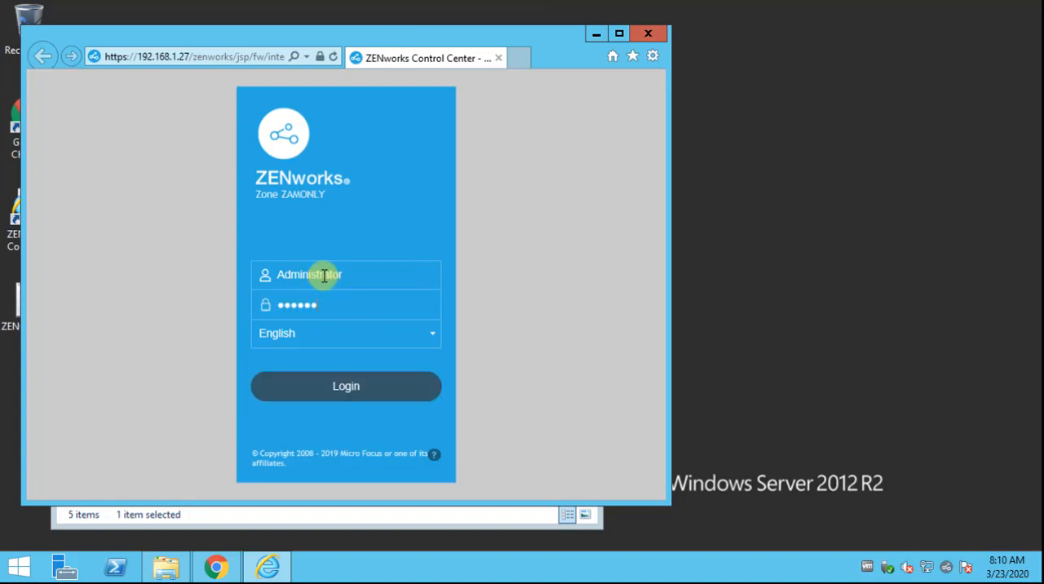
pyautogui.press('Return')
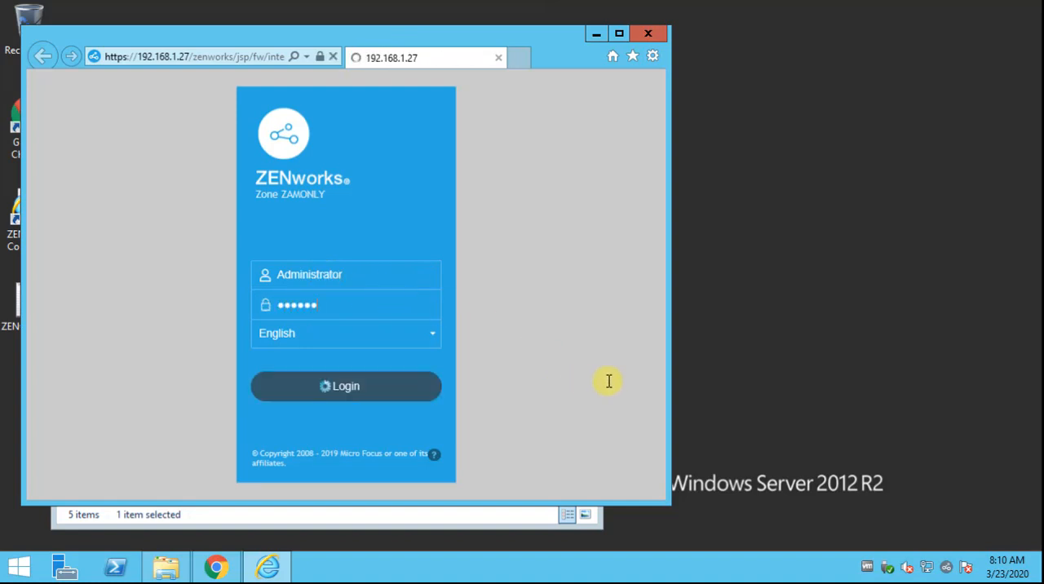
# Maximize ZENworks Control Center and open its Diagnostics page to examine the type of the ZENworks databases
pyautogui.click(619, 34)
pyautogui.click(50, 437)
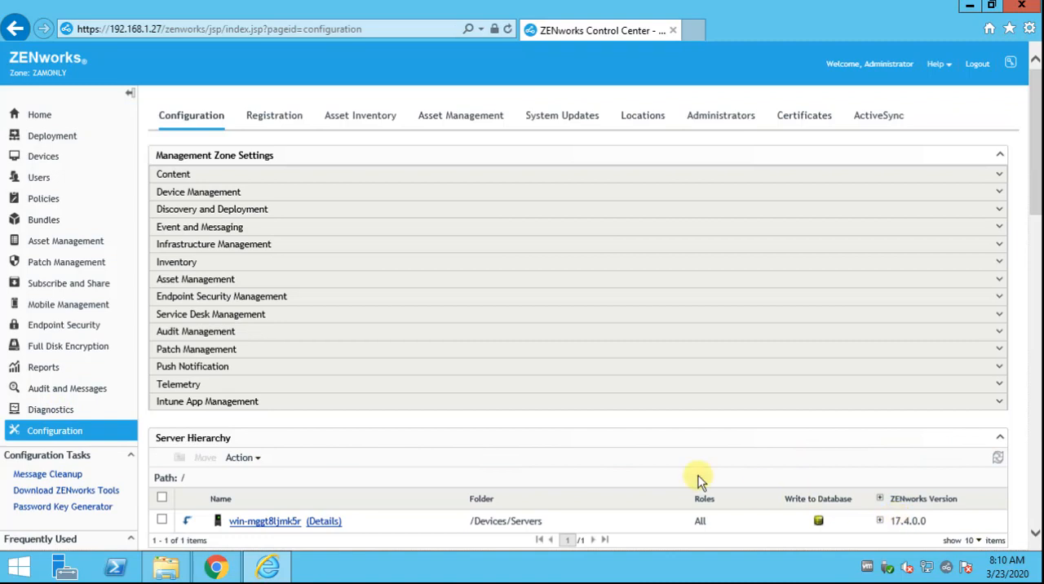
pyautogui.click(46, 411)
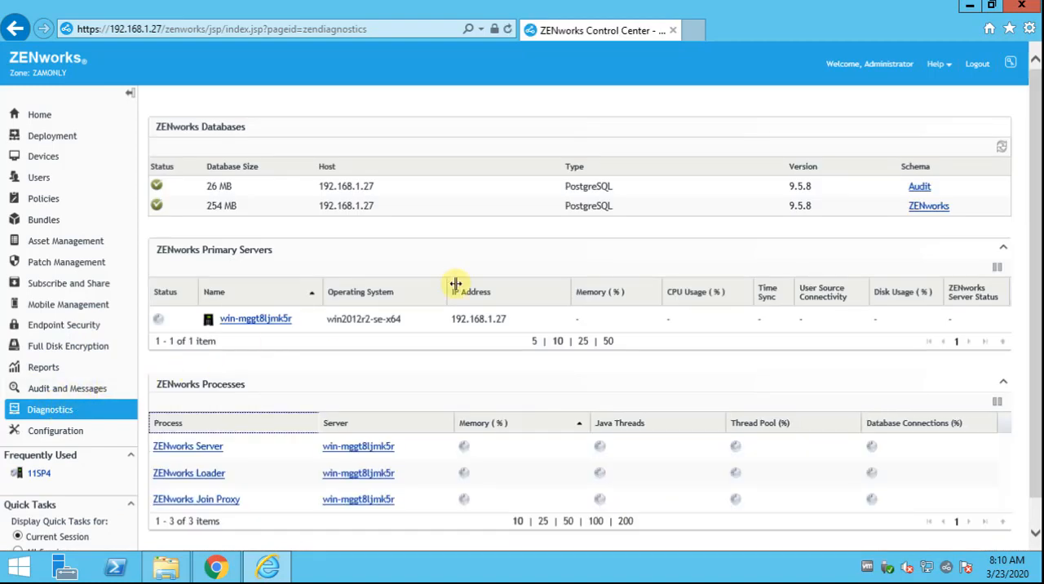
# Switch to File Explorer and open the database folder of the ZENworks installation directory
pyautogui.click(161, 578)
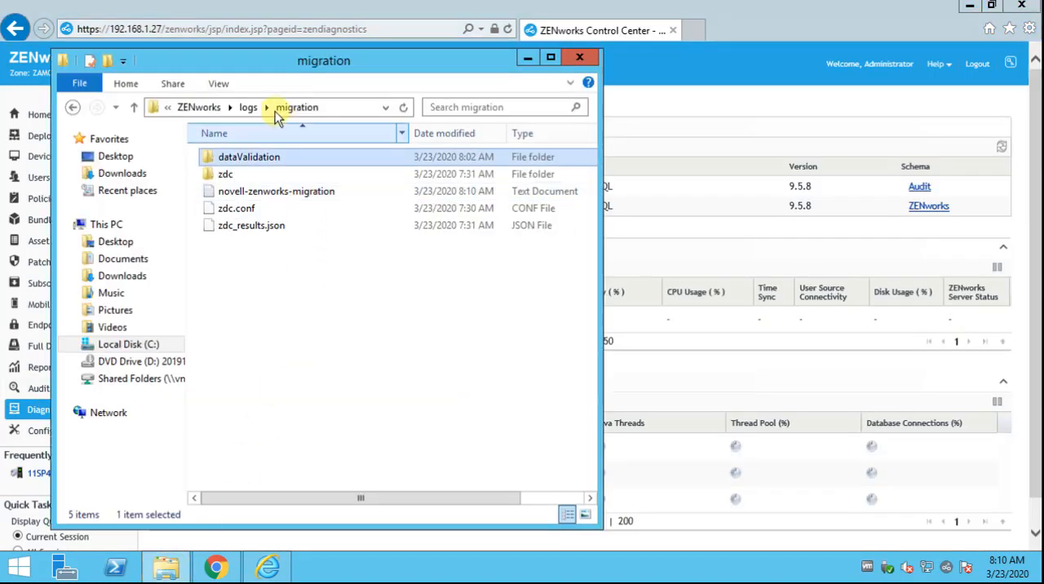
pyautogui.click(248, 110)
pyautogui.click(245, 106)
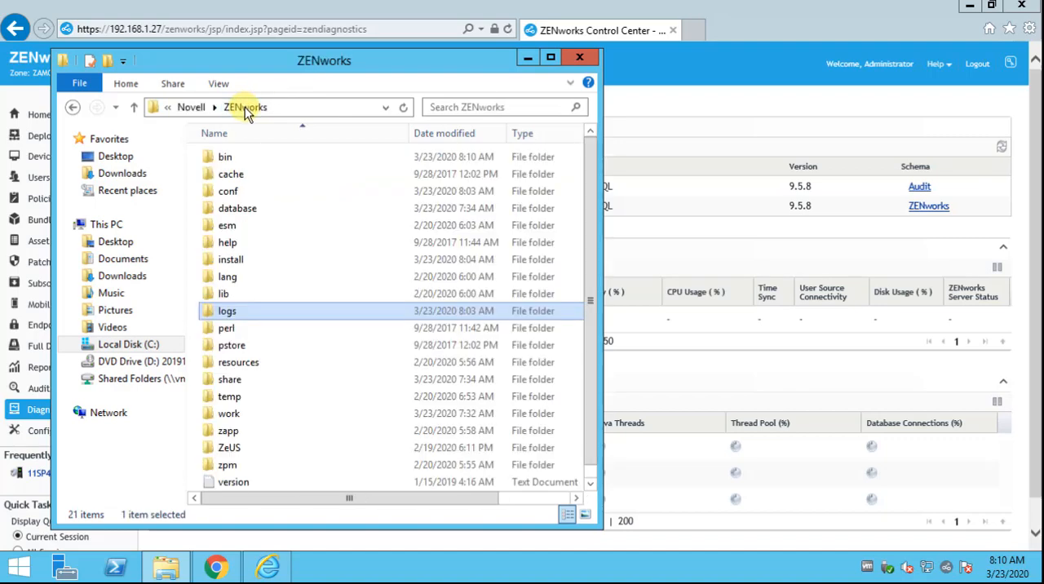
pyautogui.doubleClick(237, 208)
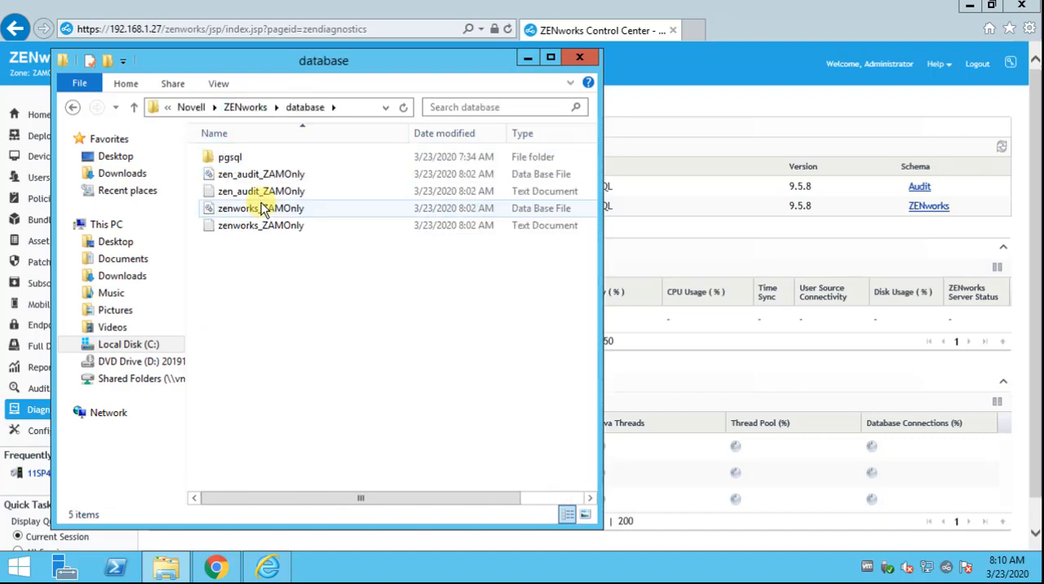
# Examine the data folder inside pgsql, return to the database folder, and move the window to uncover the Diagnostics page
pyautogui.click(235, 161)
pyautogui.doubleClick(228, 158)
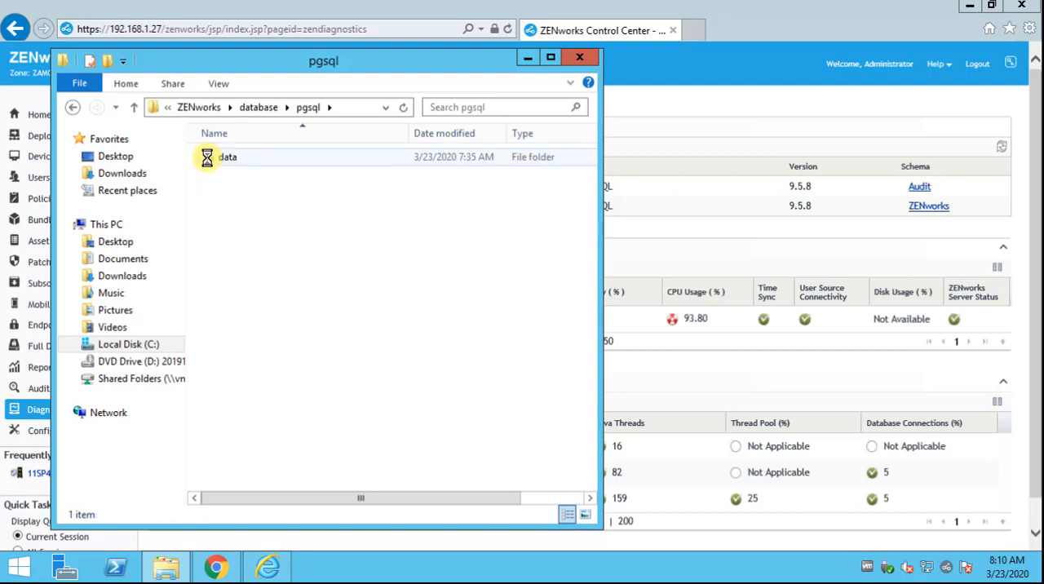
pyautogui.click(208, 160)
pyautogui.doubleClick(207, 158)
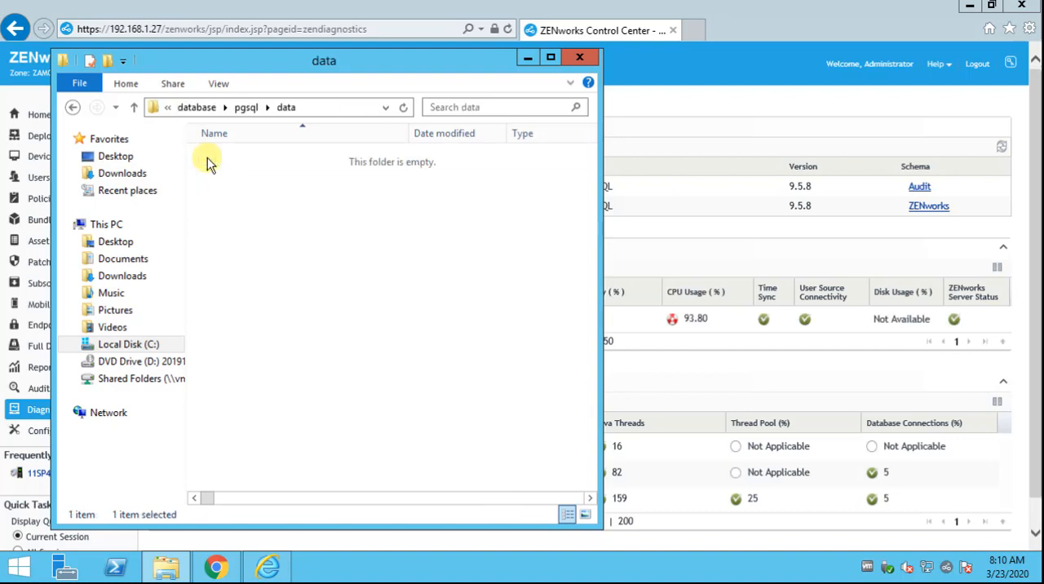
pyautogui.click(245, 107)
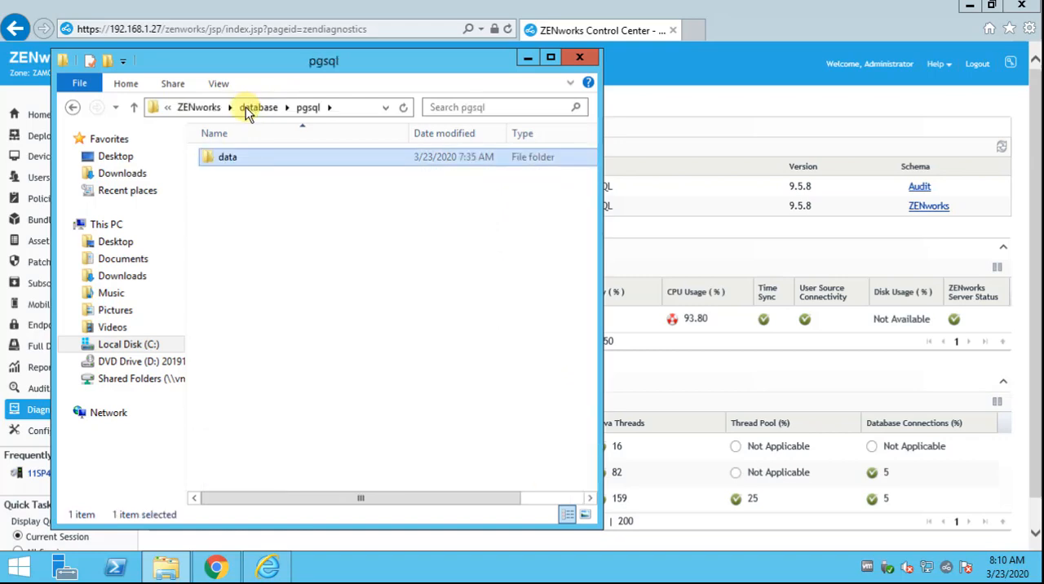
pyautogui.click(258, 108)
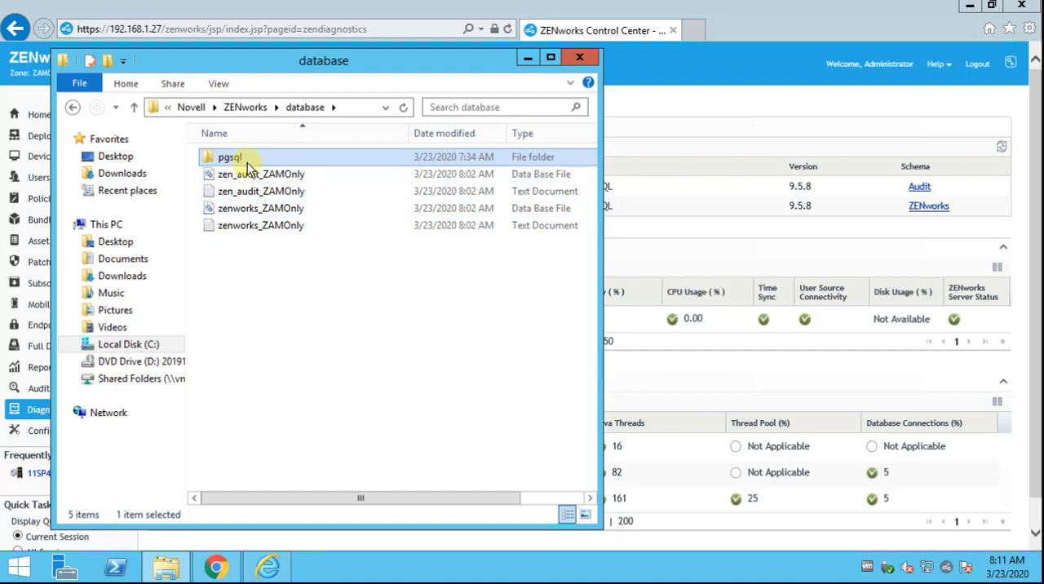
pyautogui.moveTo(514, 61); pyautogui.dragTo(786, 48)
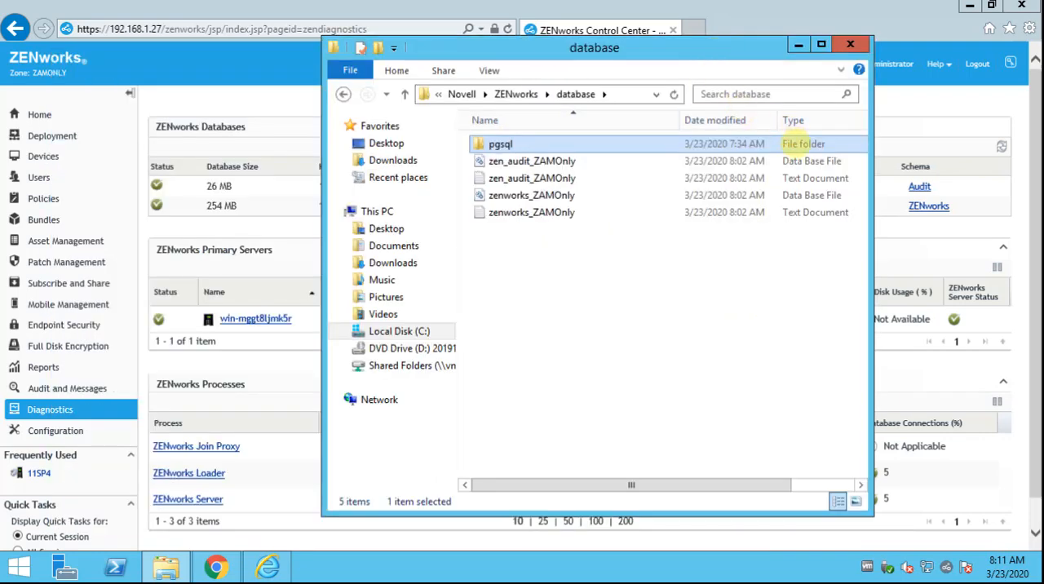